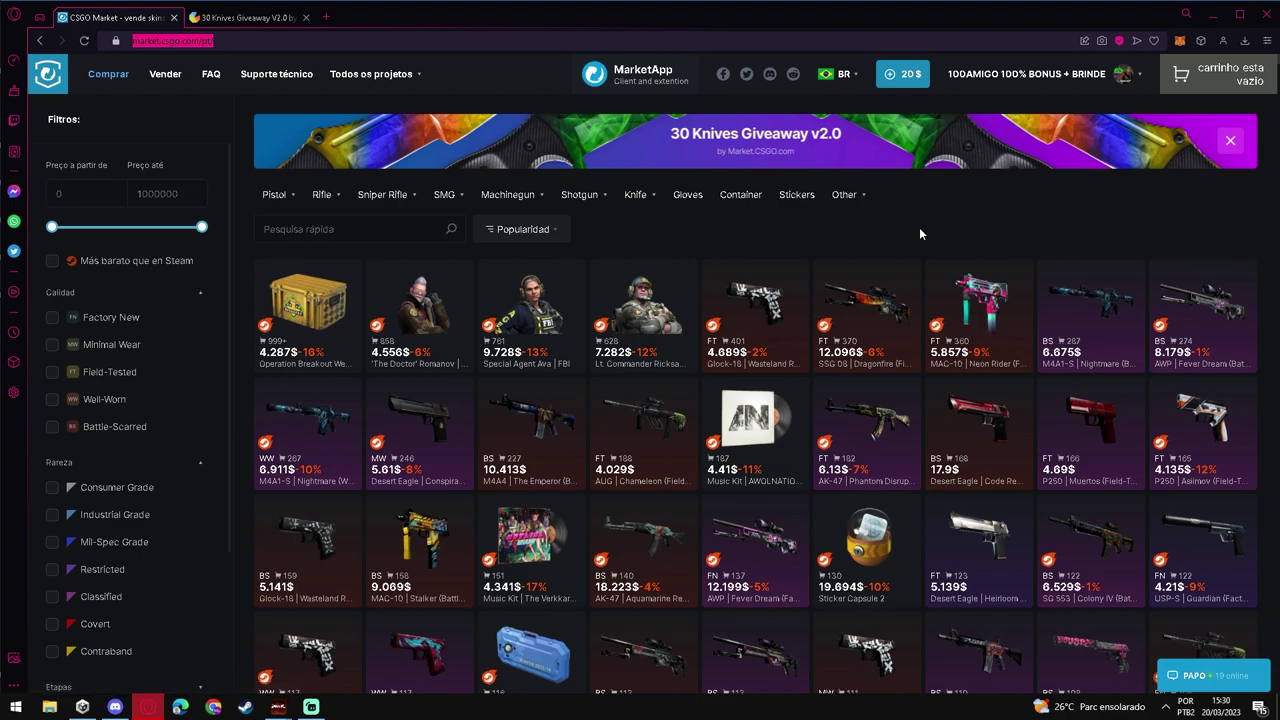
# Open the item-selling page, follow the MarketApp Chrome extension link, and add the MarketApp P2P extension to the browser
pyautogui.click(165, 74)
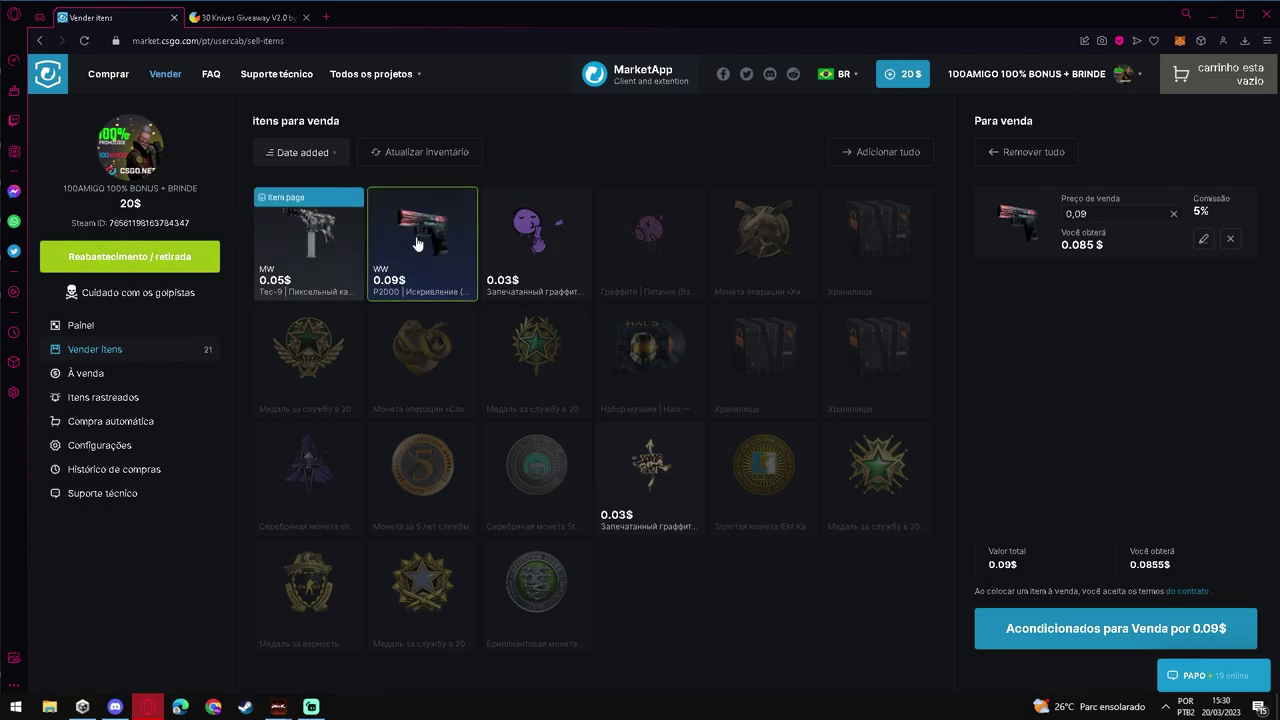
pyautogui.click(664, 85)
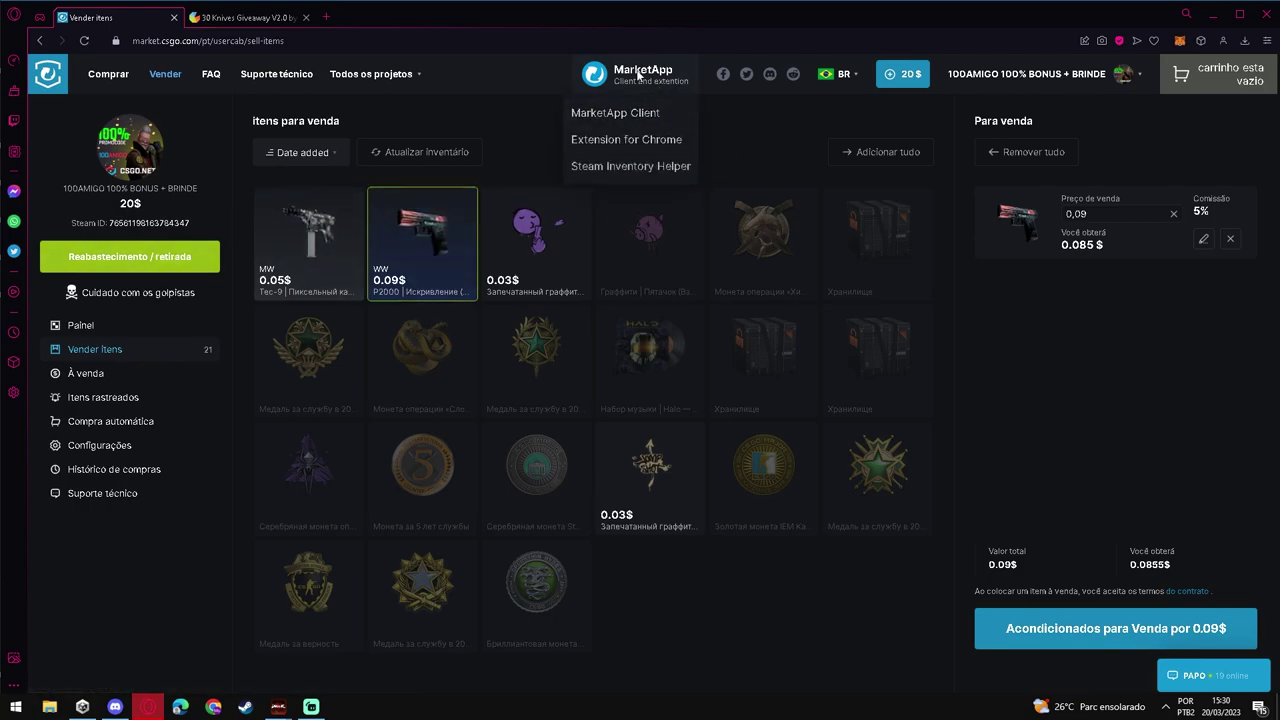
pyautogui.click(630, 139)
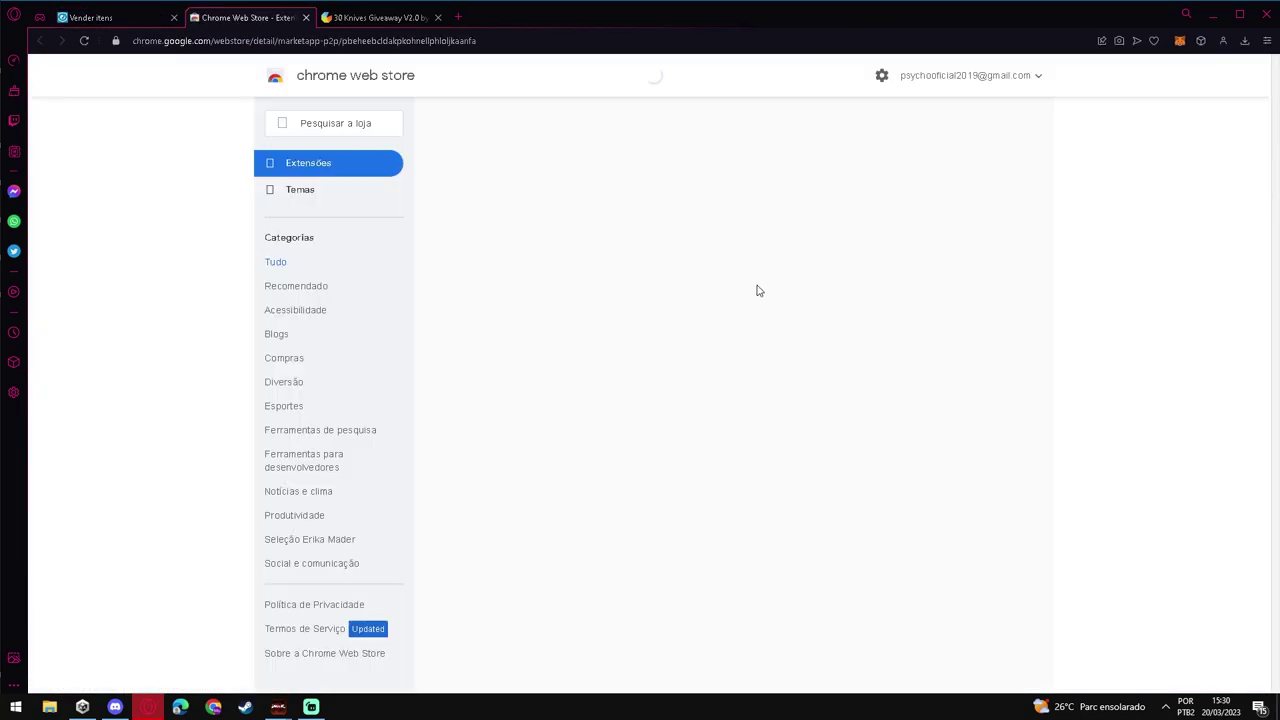
pyautogui.click(917, 175)
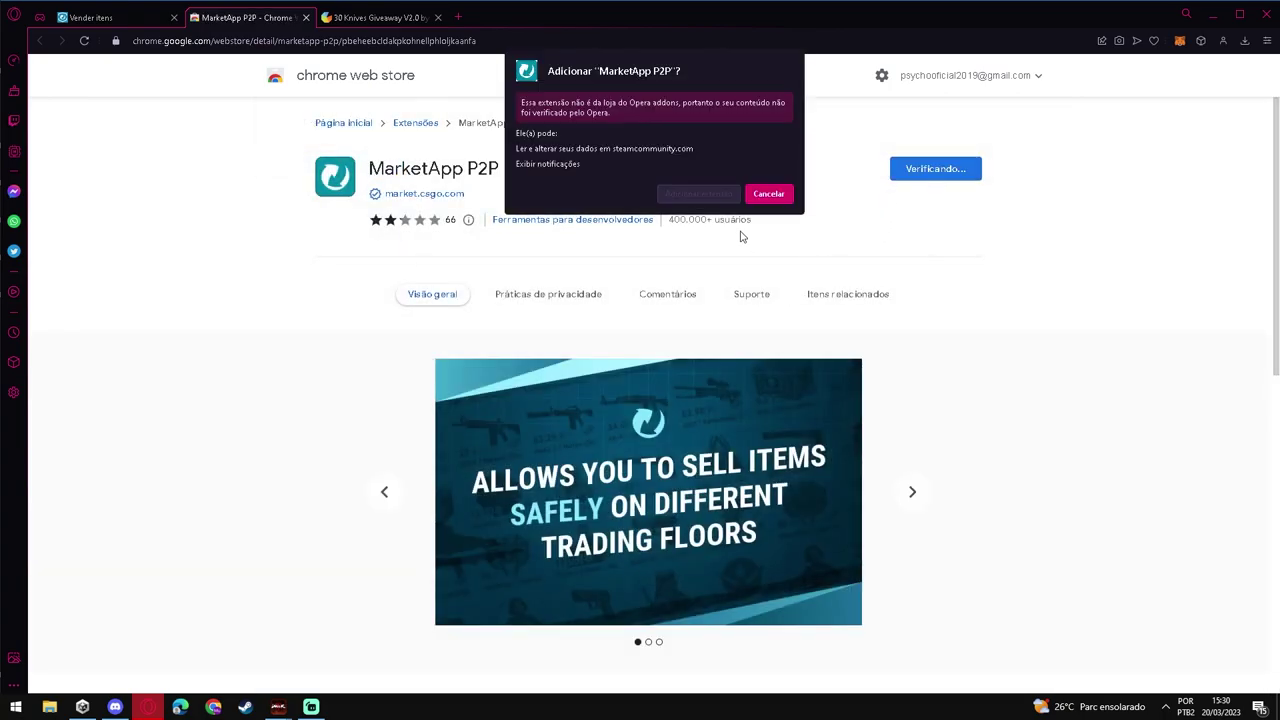
pyautogui.click(702, 196)
# Back on the item-selling page, put the P2000 pistol up for sale at $0.09 and accept the skin selling rules
pyautogui.click(88, 17)
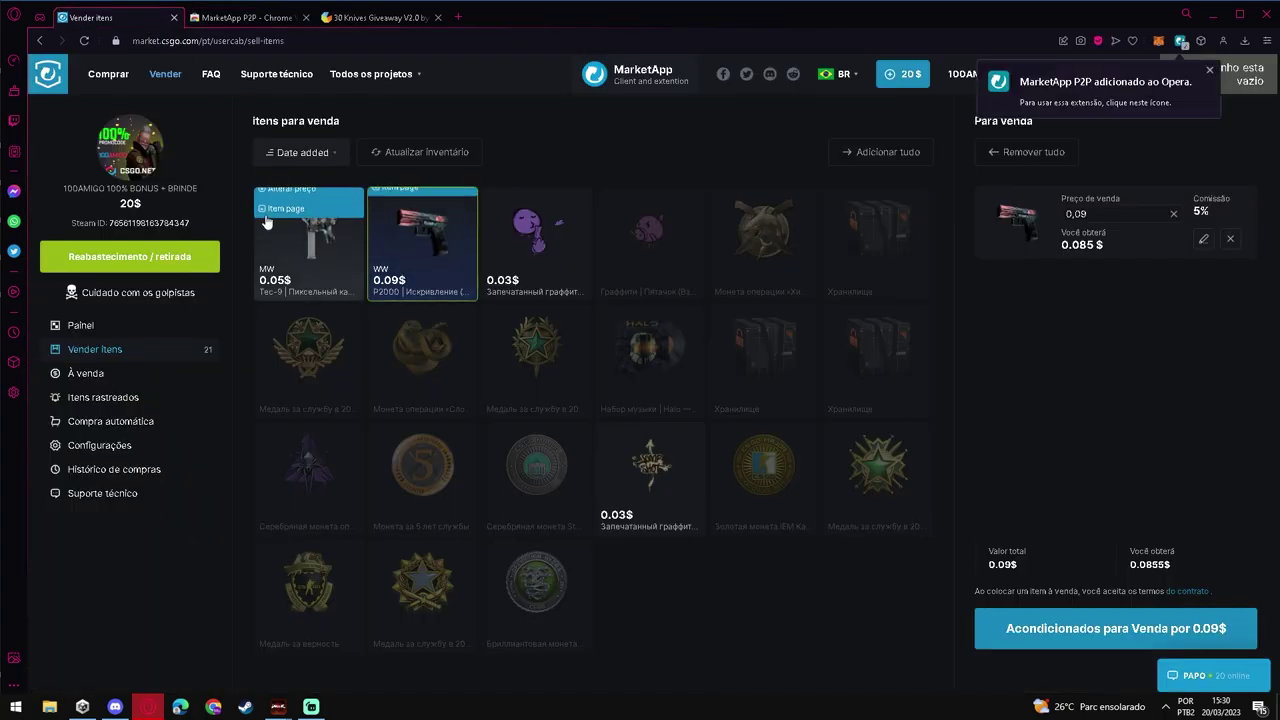
pyautogui.click(415, 263)
pyautogui.click(430, 263)
pyautogui.rightClick(670, 158)
pyautogui.click(712, 198)
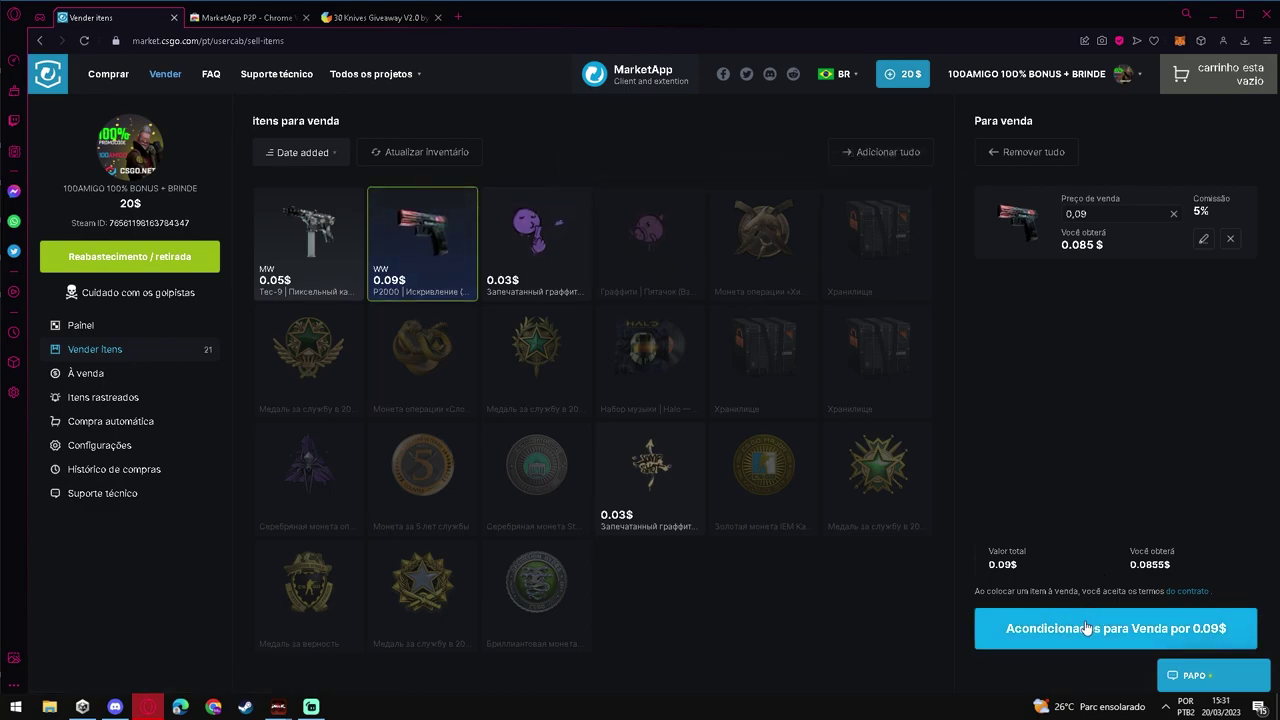
pyautogui.hotkey('shift', 'Left')
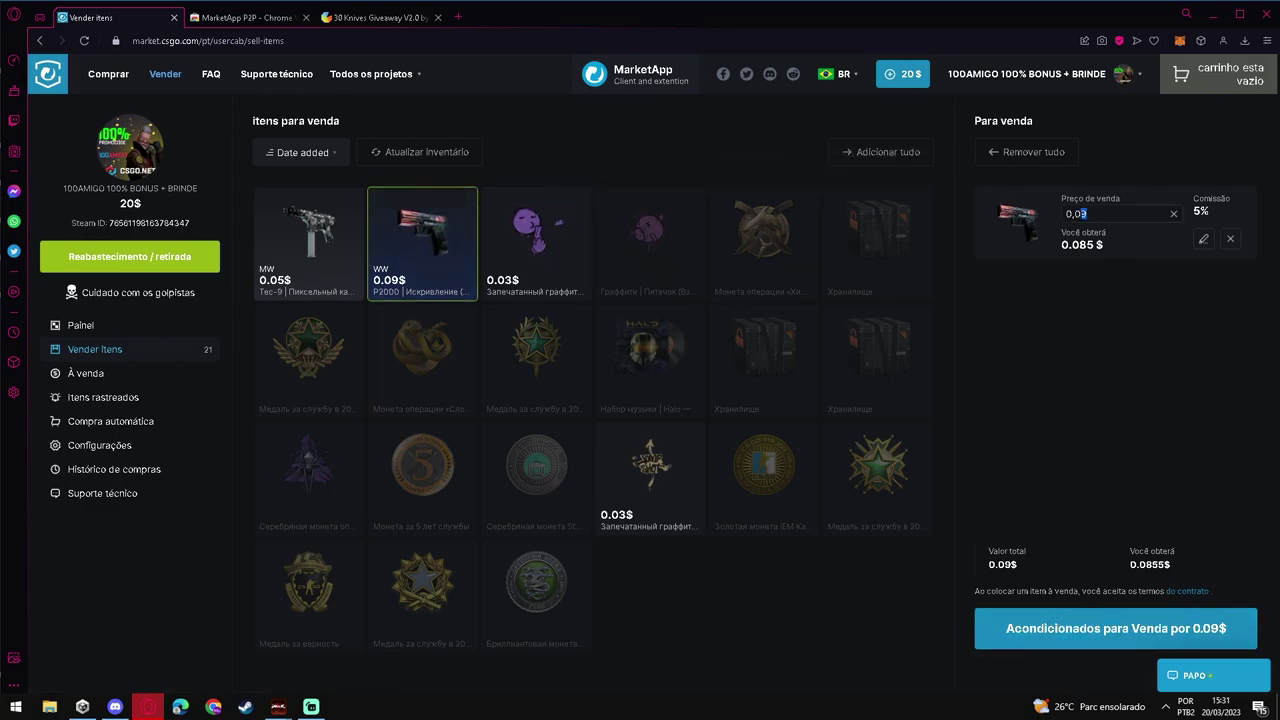
pyautogui.click(1110, 630)
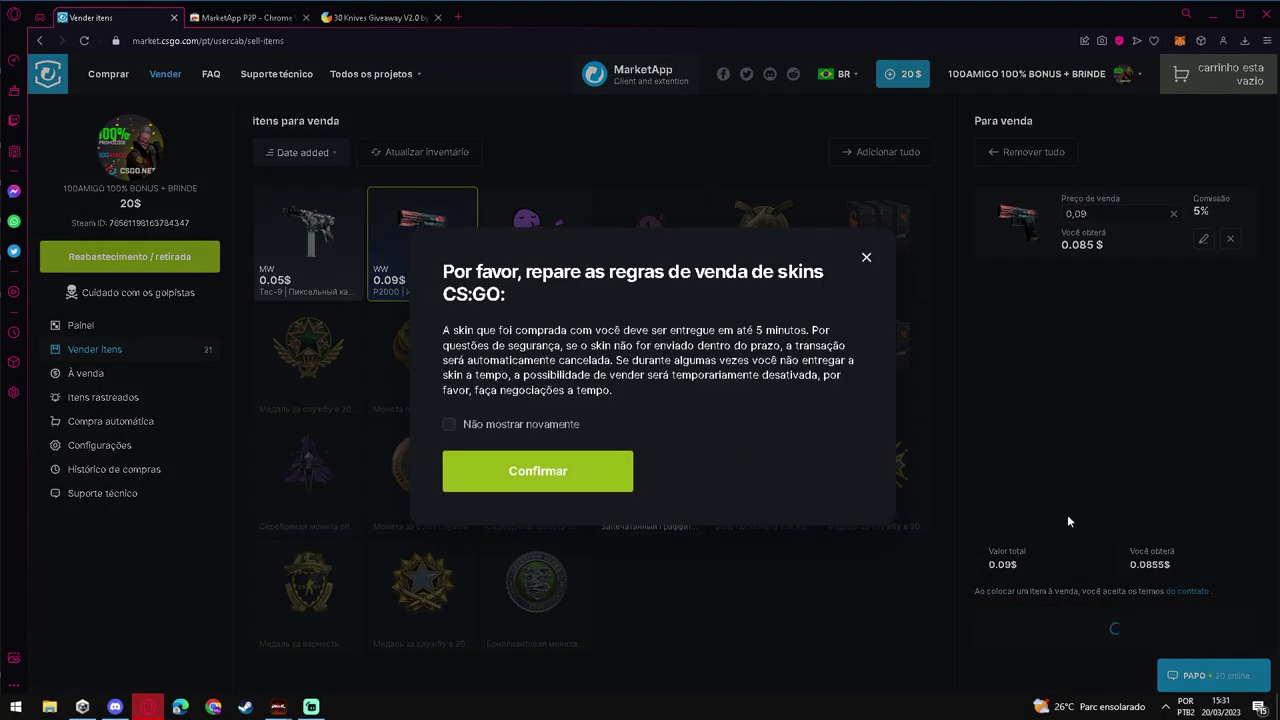
pyautogui.click(537, 471)
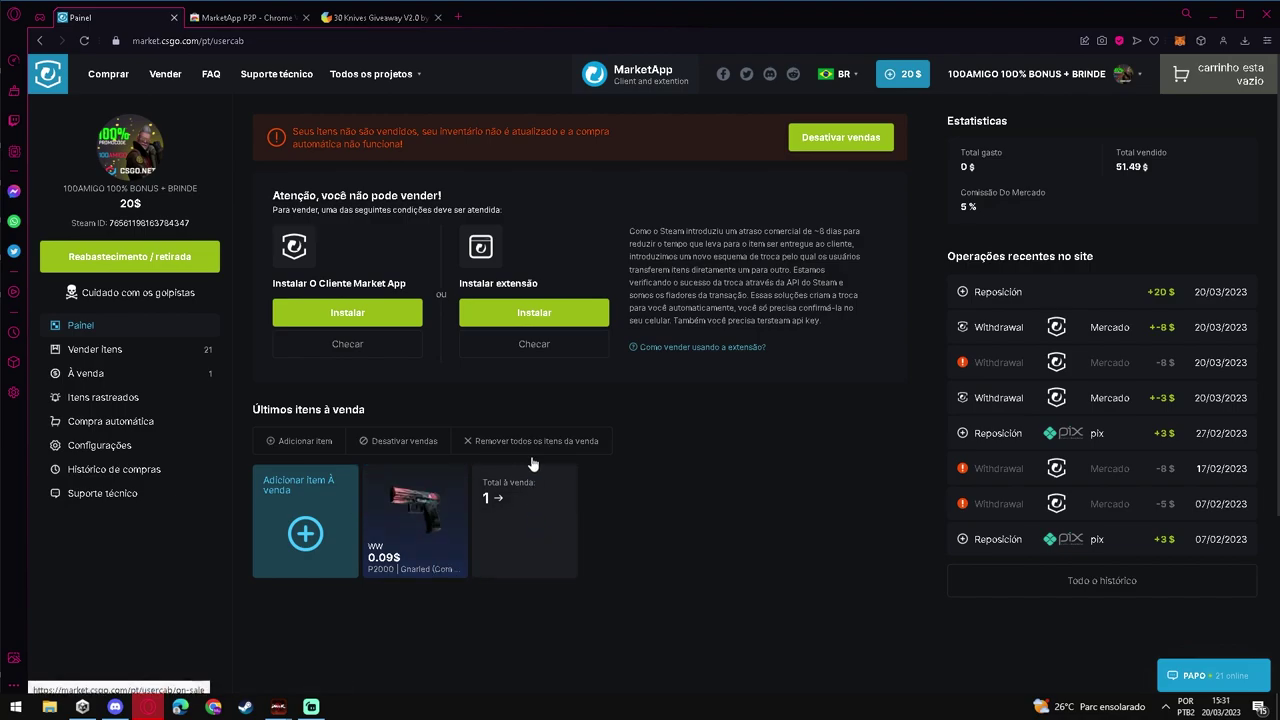
# Open the account balance top-up page and choose PIX as the payment method for Brazil
pyautogui.scroll(-1, 845, 335)
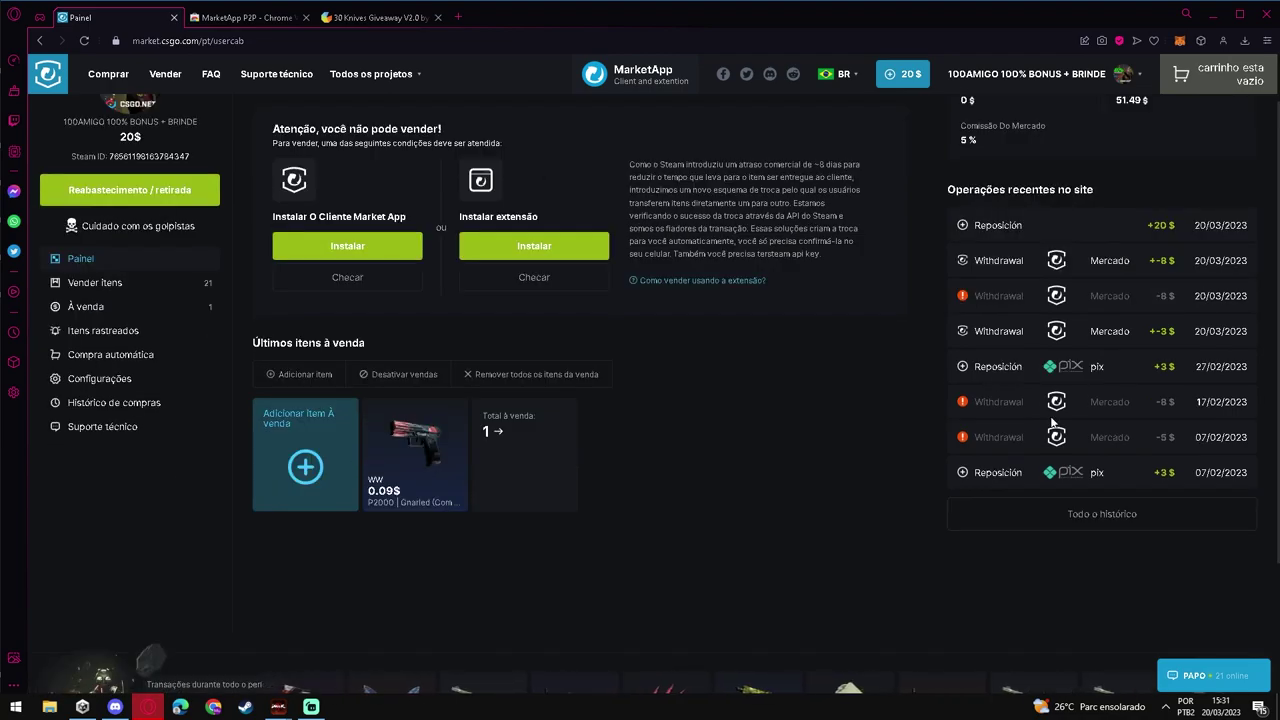
pyautogui.scroll(1, 900, 315)
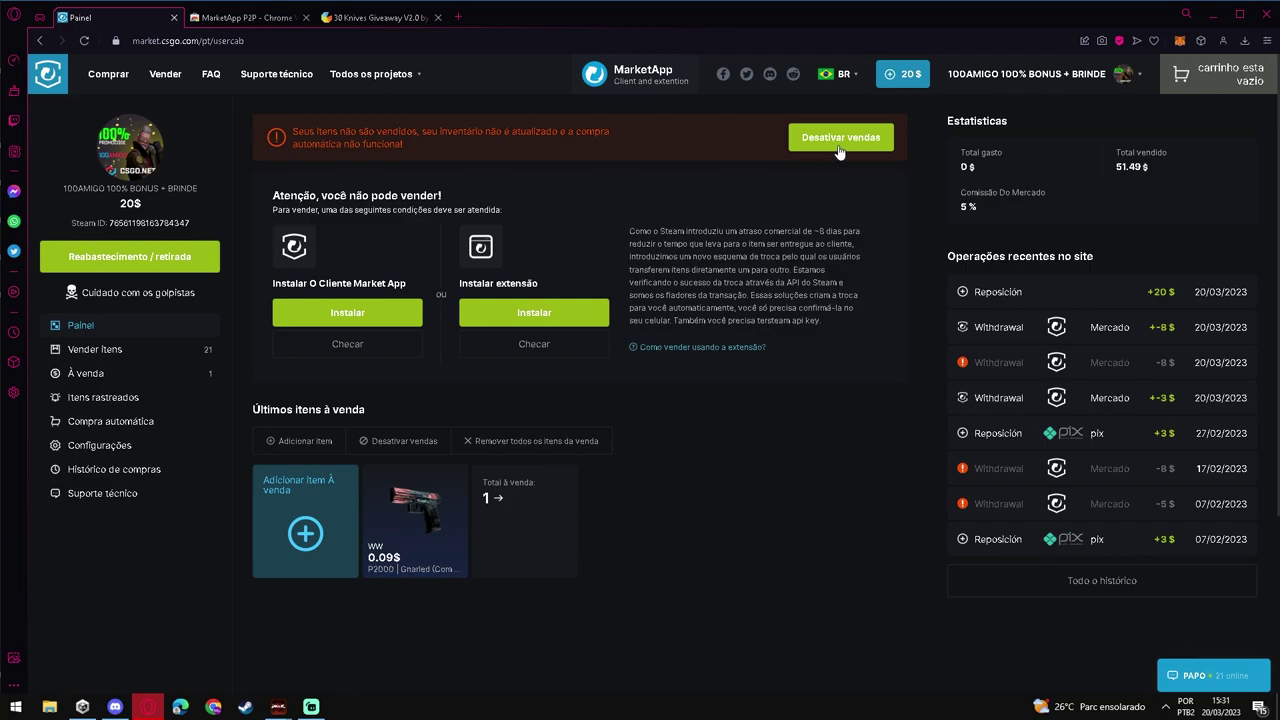
pyautogui.click(893, 80)
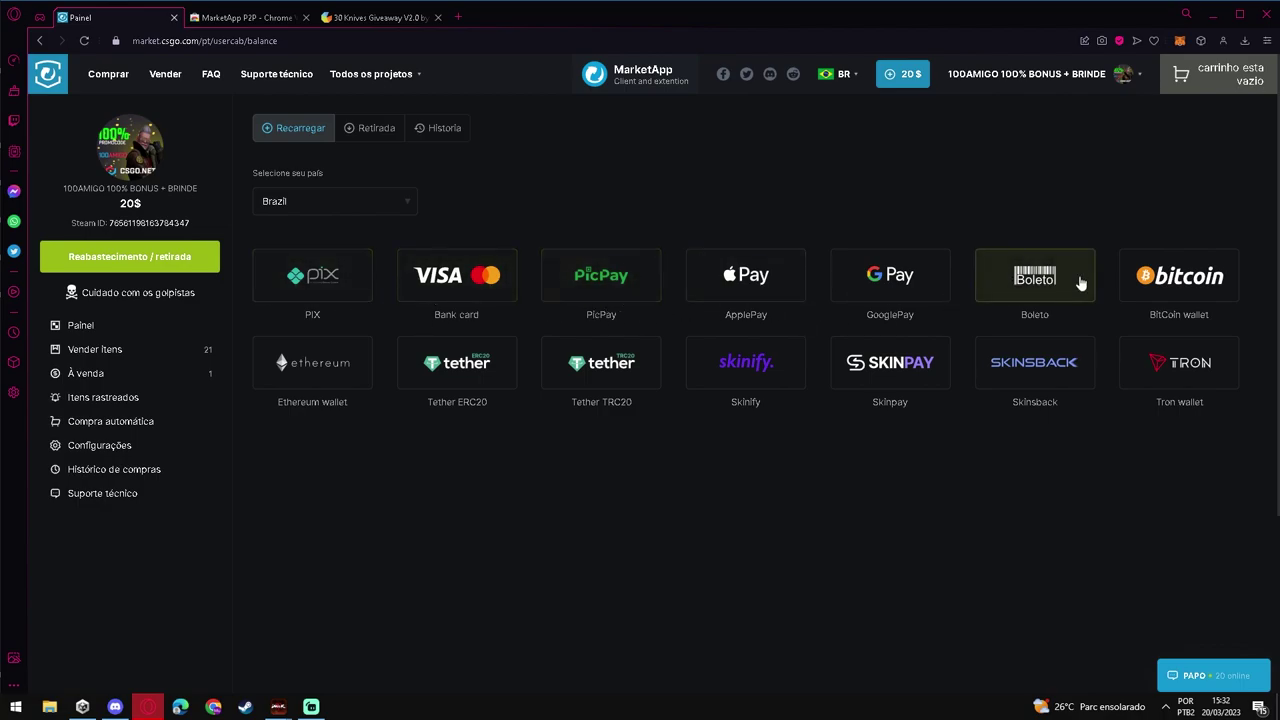
pyautogui.click(283, 287)
pyautogui.scroll(-2, 728, 517)
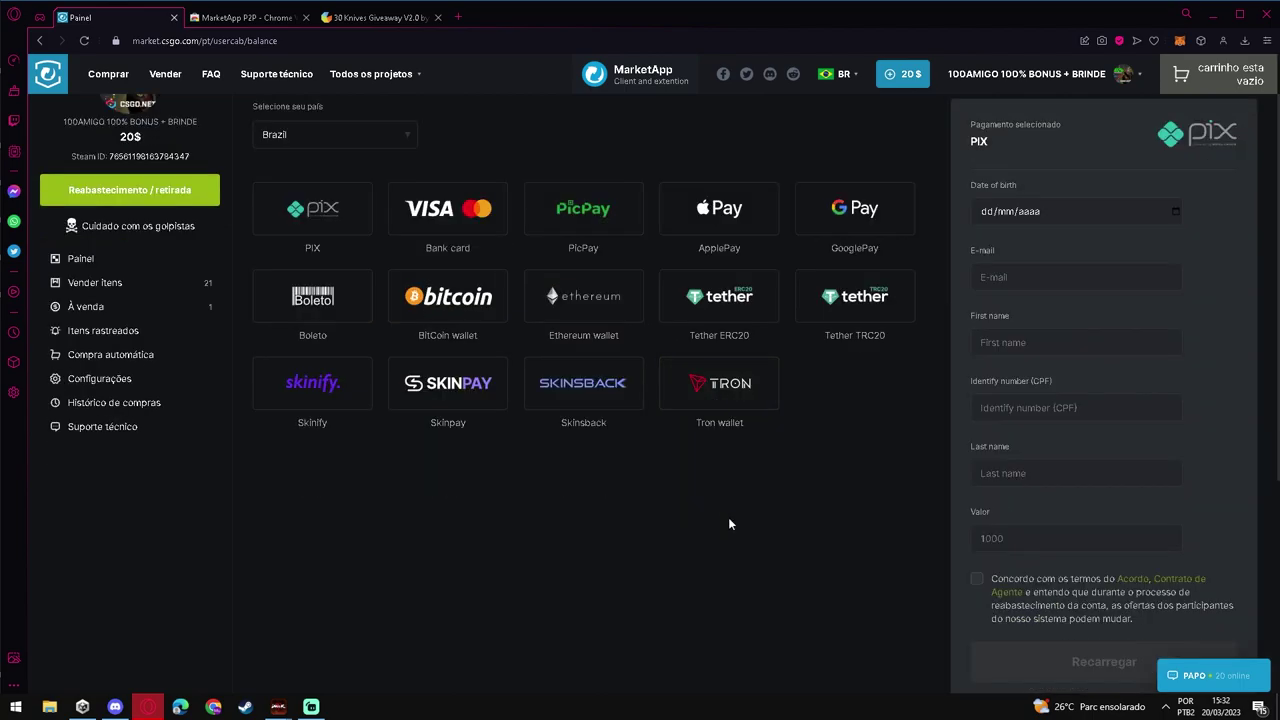
pyautogui.scroll(1, 759, 530)
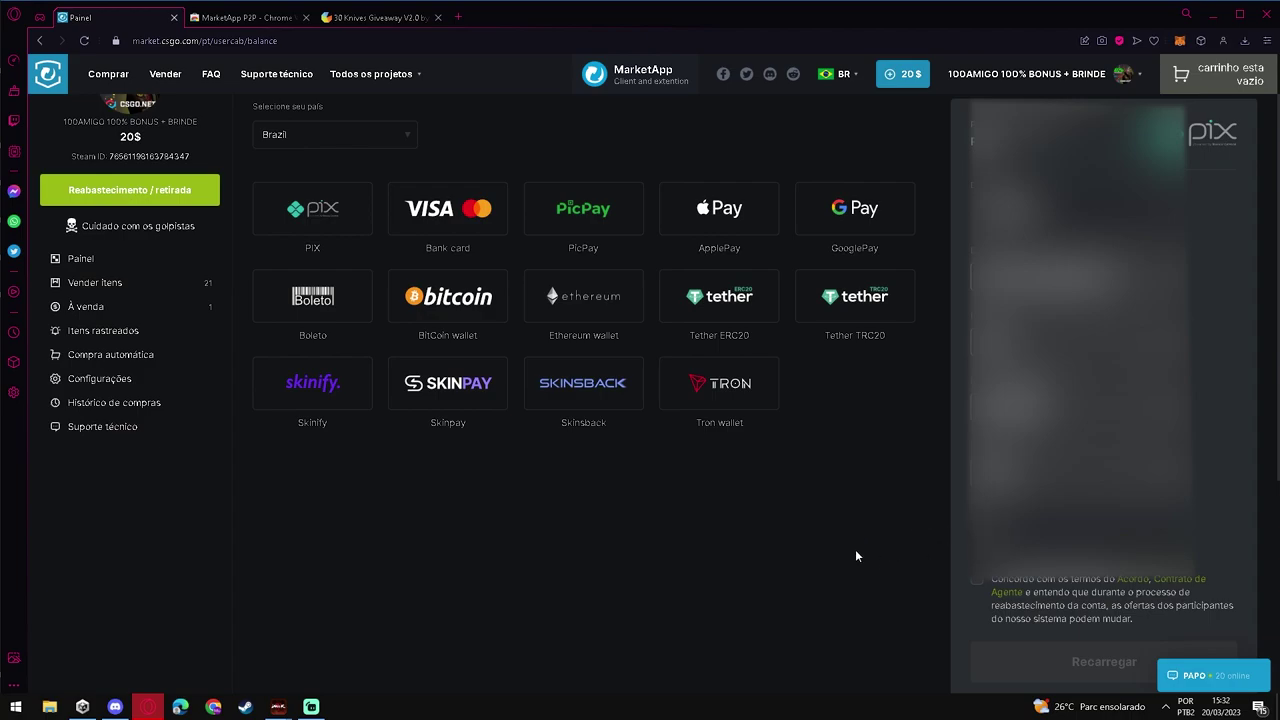
# Accept the agreement terms and submit the completed PIX top-up form
pyautogui.click(976, 579)
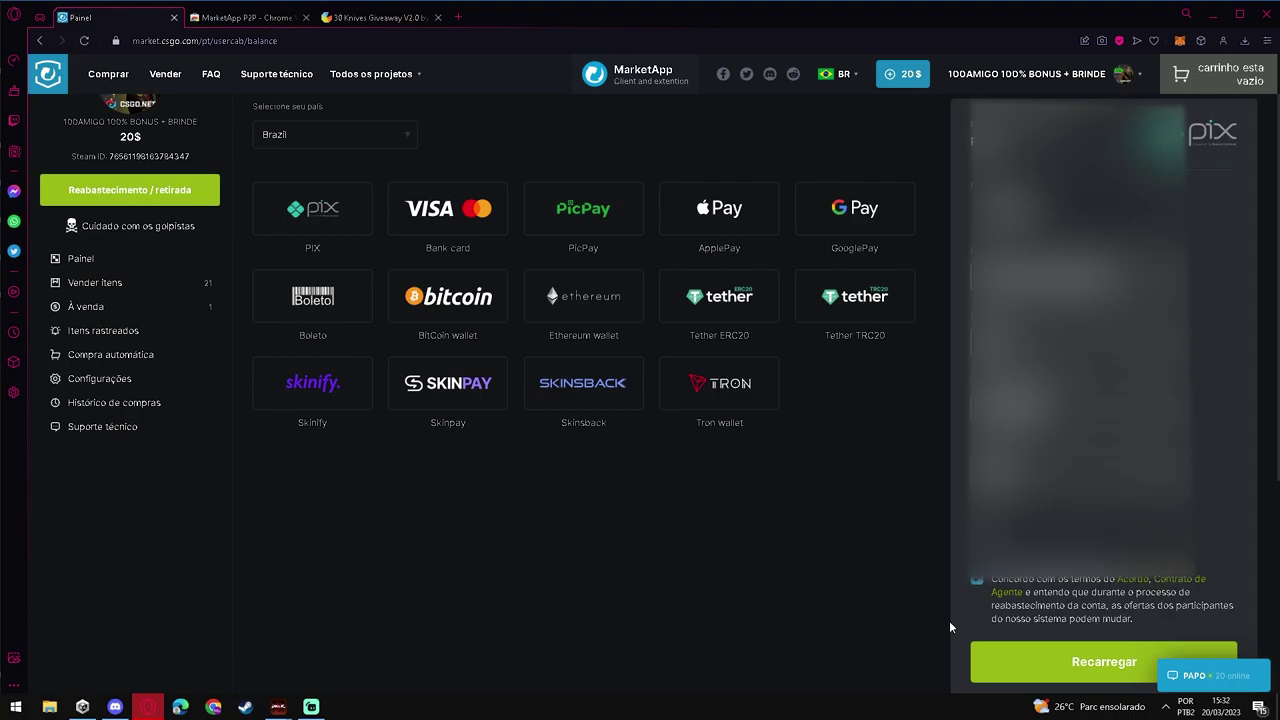
pyautogui.scroll(-1, 950, 627)
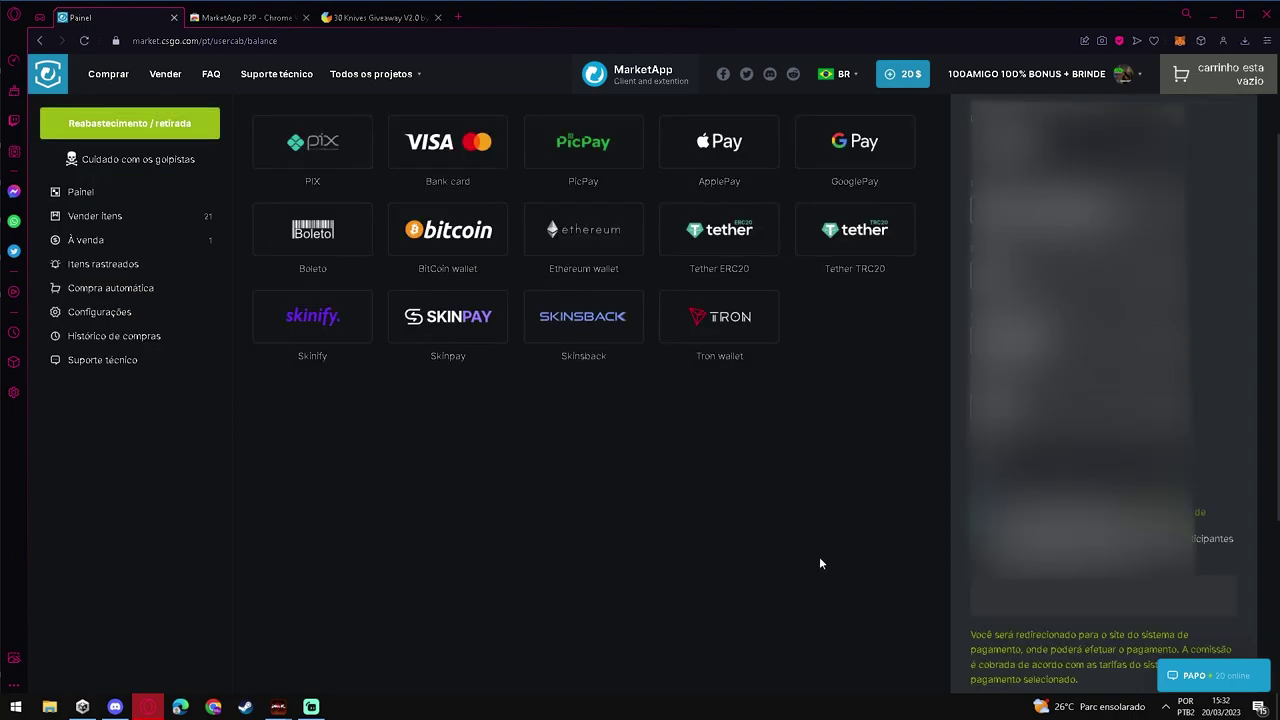
pyautogui.press('Return')
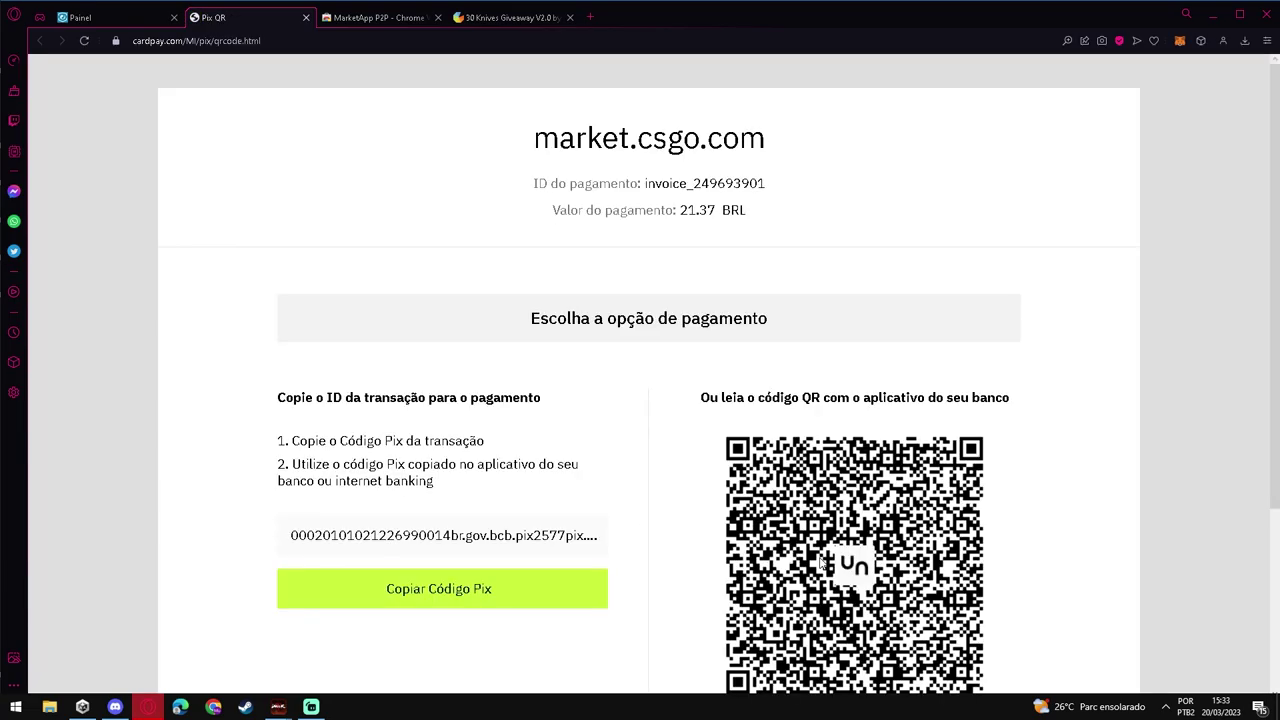
# Examine the Pix payment page, including the copyable payment code and the QR code
pyautogui.scroll(-1, 1106, 487)
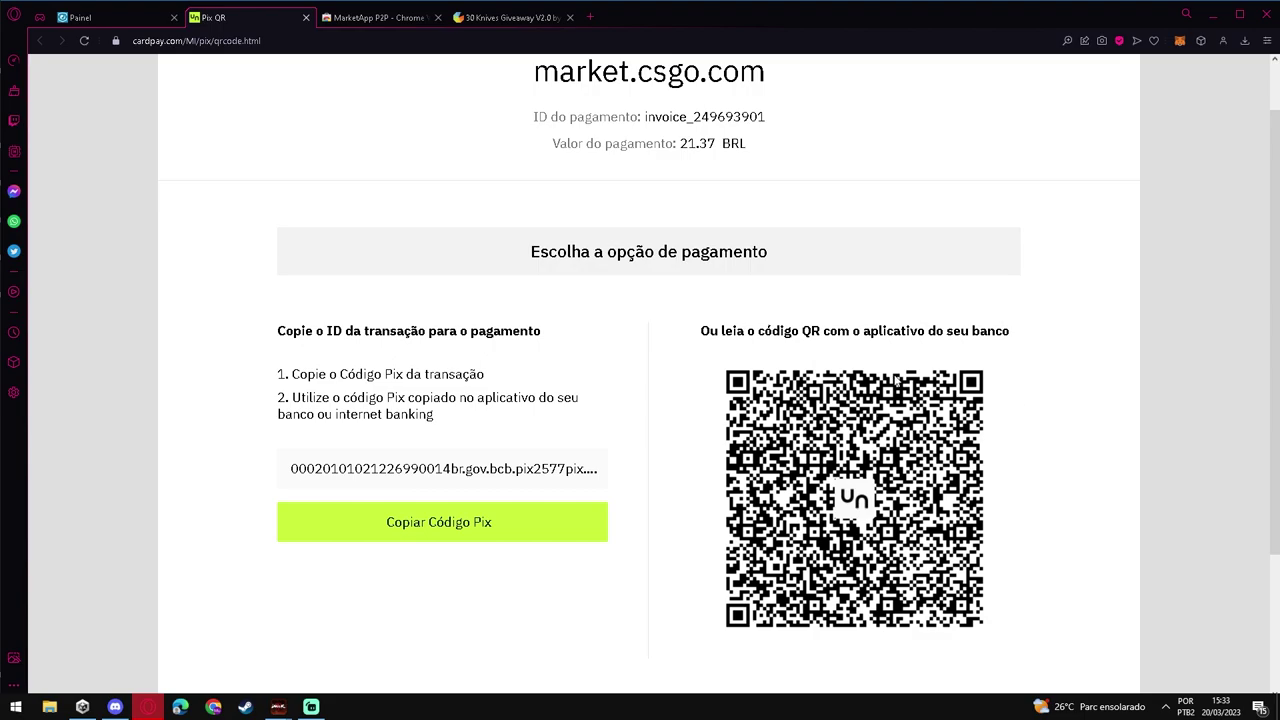
pyautogui.scroll(-1, 620, 400)
pyautogui.scroll(1, 700, 420)
pyautogui.scroll(-1, 718, 426)
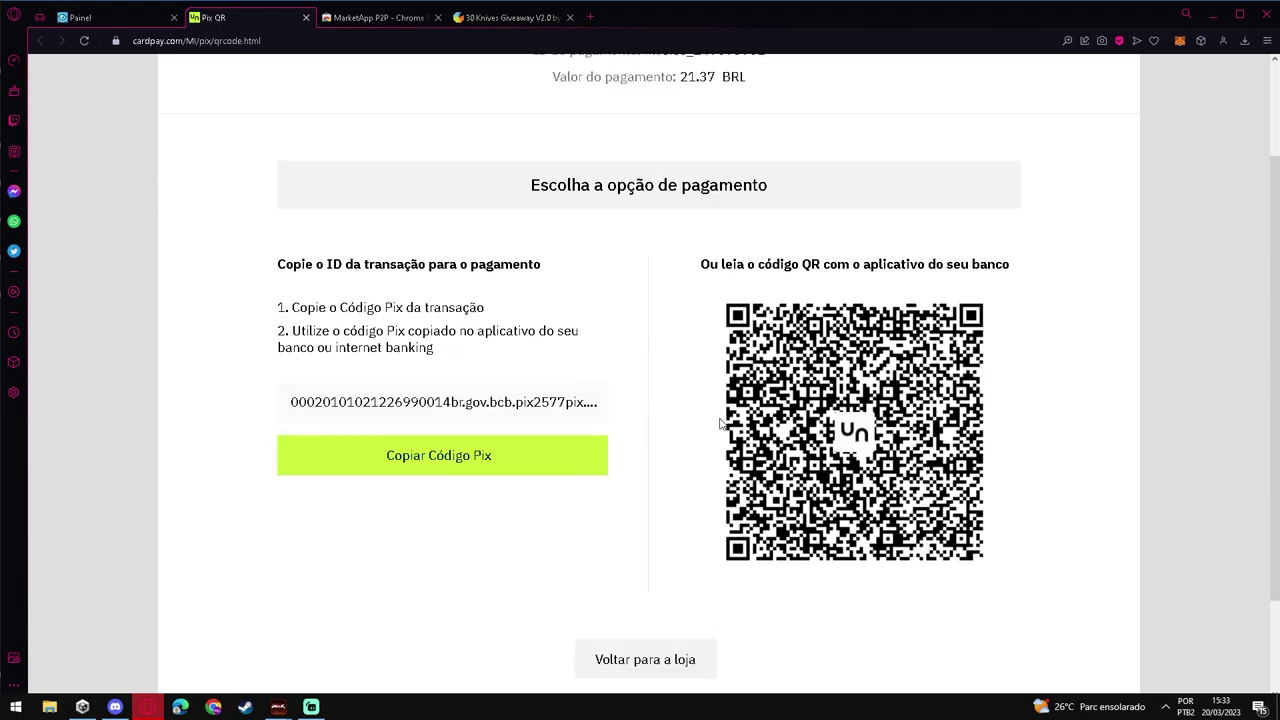
# Reload the market balance page to update the balance and close the Pix QR payment page
pyautogui.click(135, 22)
pyautogui.rightClick(137, 24)
pyautogui.click(170, 55)
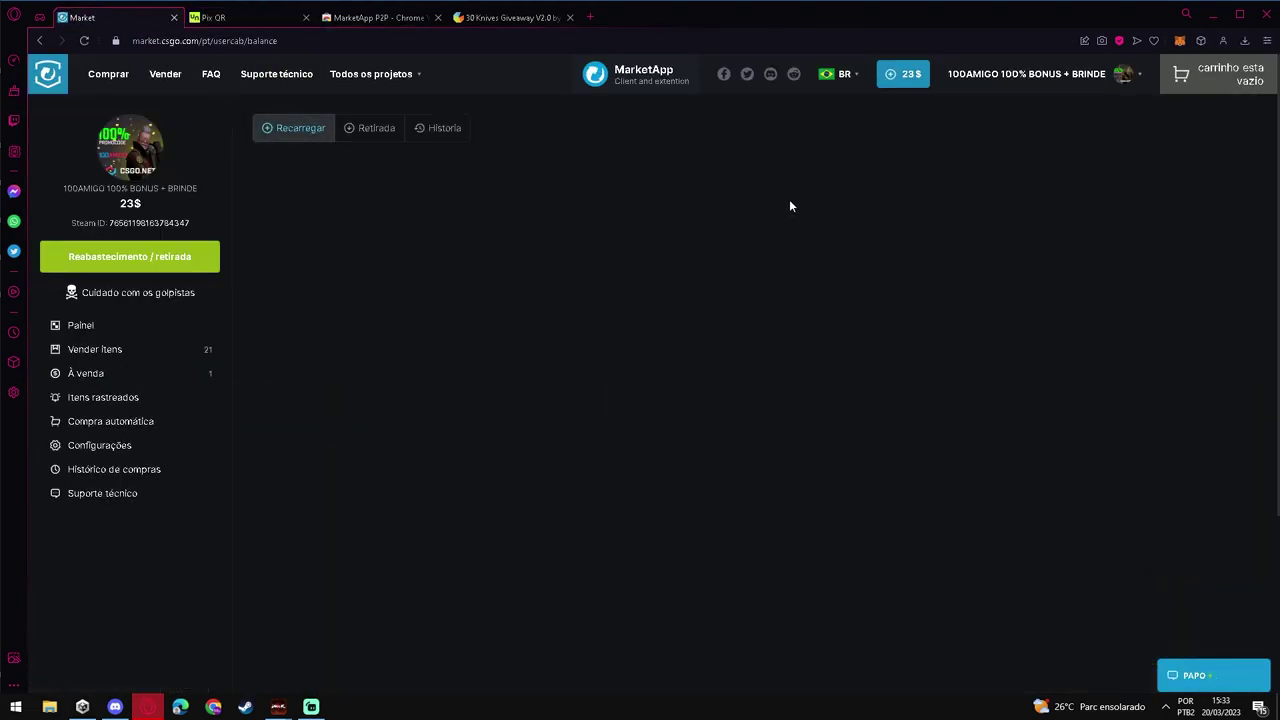
pyautogui.click(250, 18)
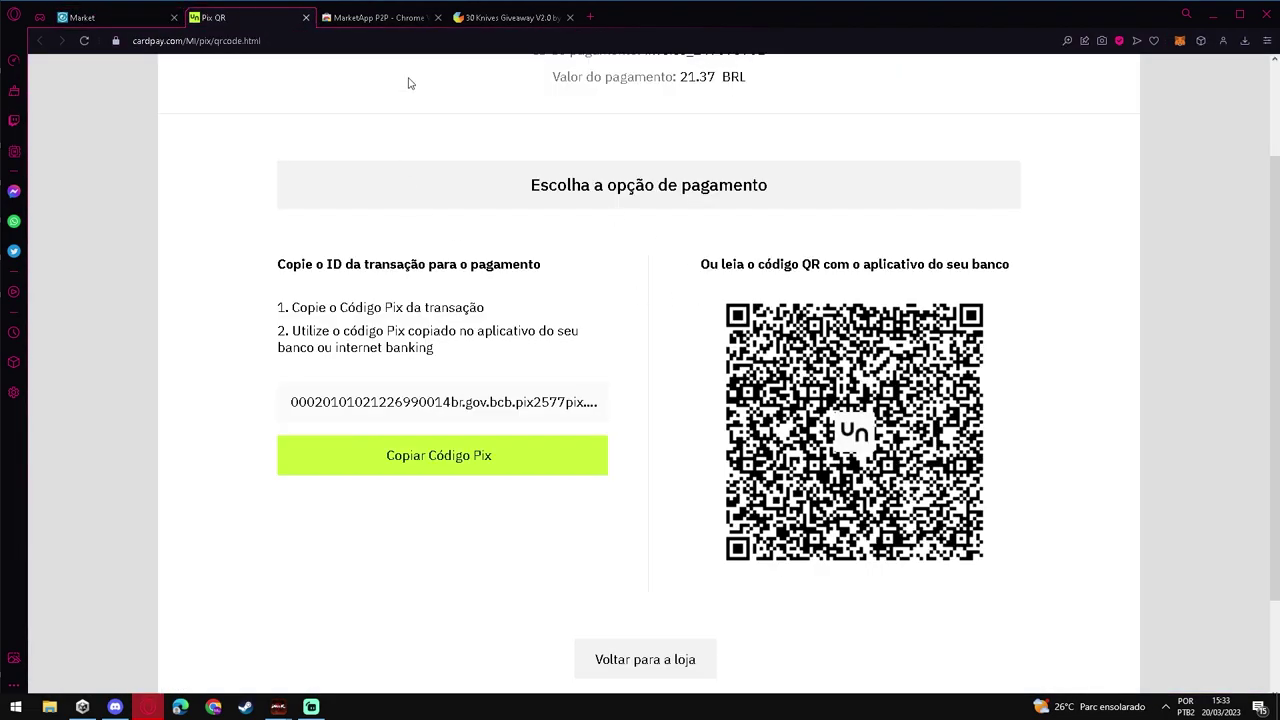
pyautogui.click(306, 17)
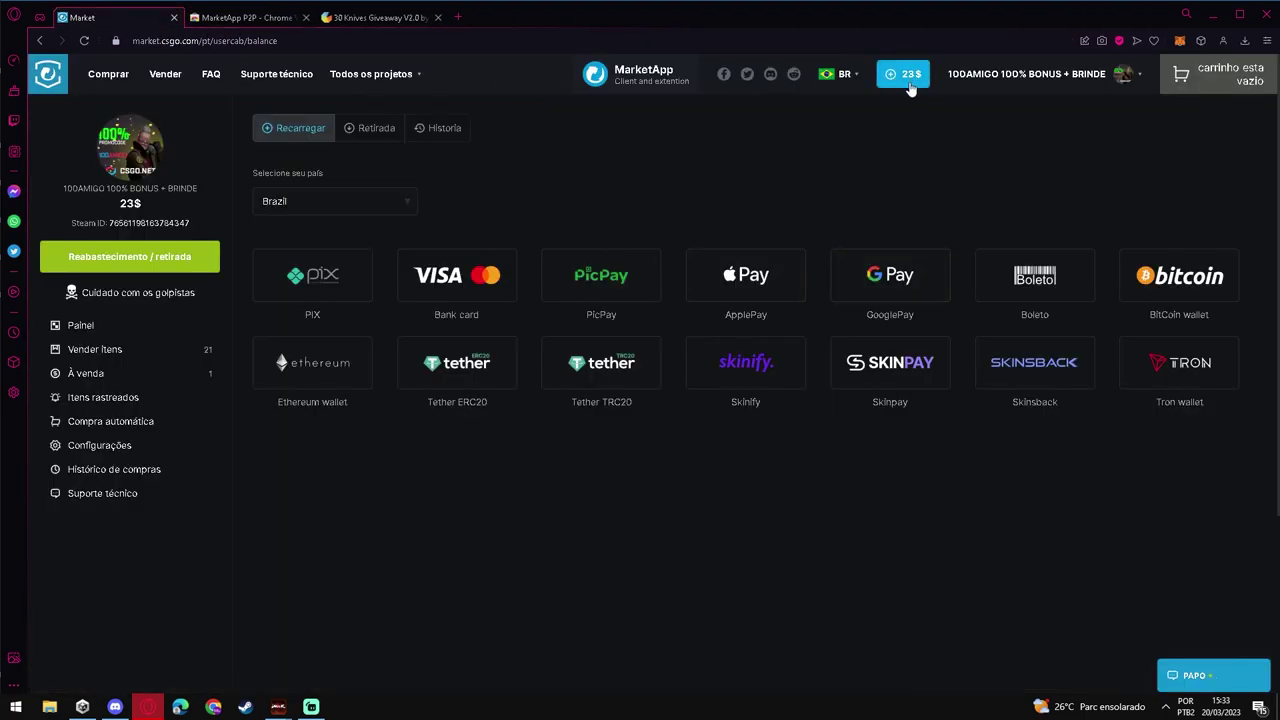
# Open the balance history and examine the listed requests by ID, creation date, amount and status
pyautogui.click(443, 133)
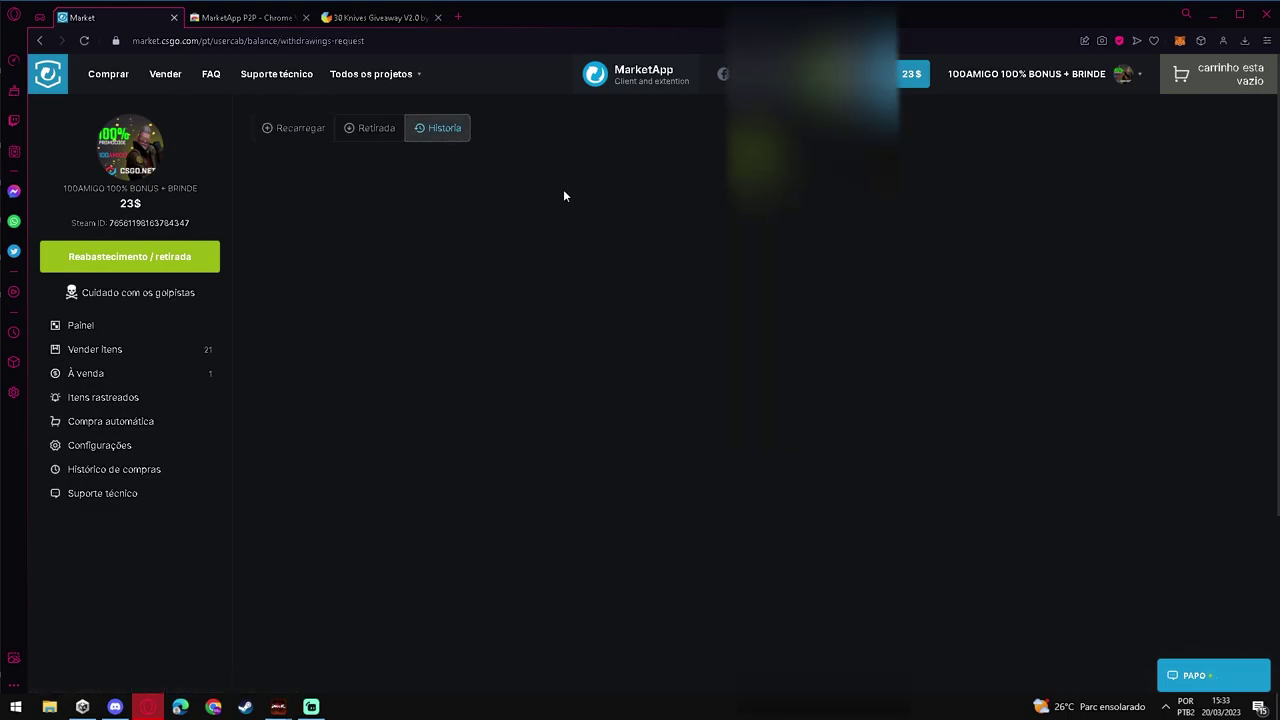
pyautogui.moveTo(400, 208); pyautogui.dragTo(554, 202)
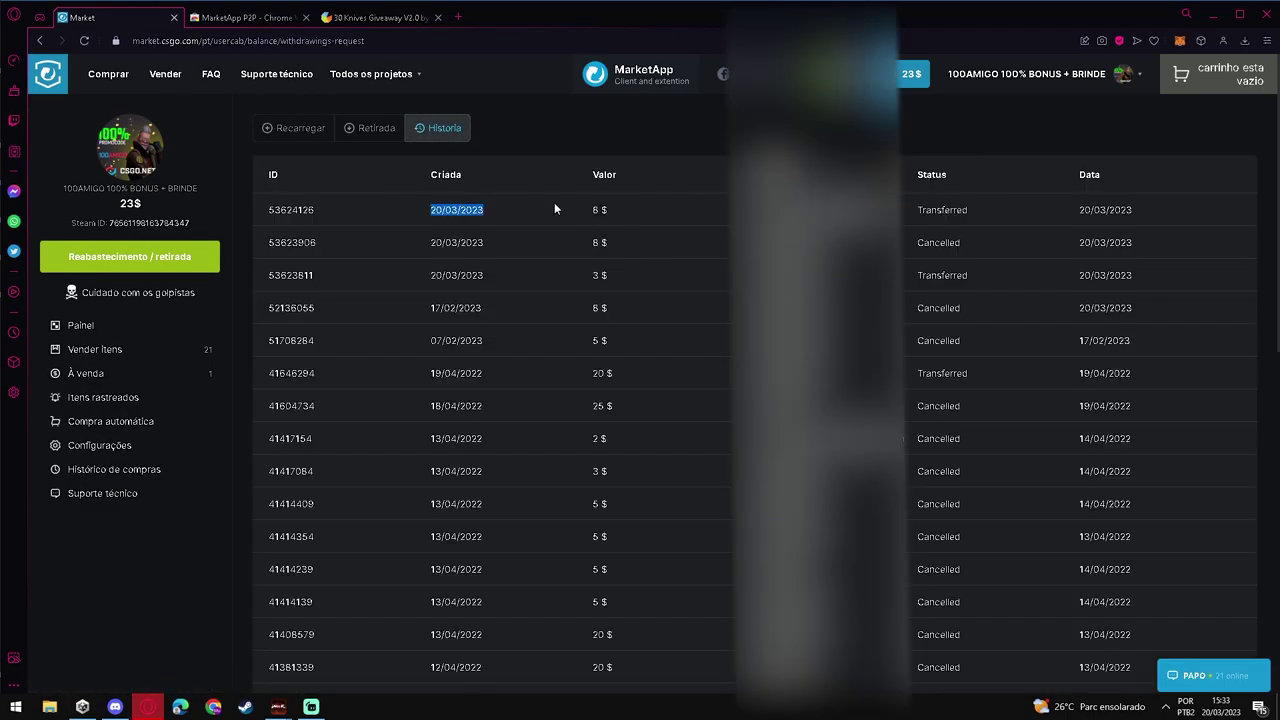
pyautogui.click(423, 206)
pyautogui.doubleClick(425, 208)
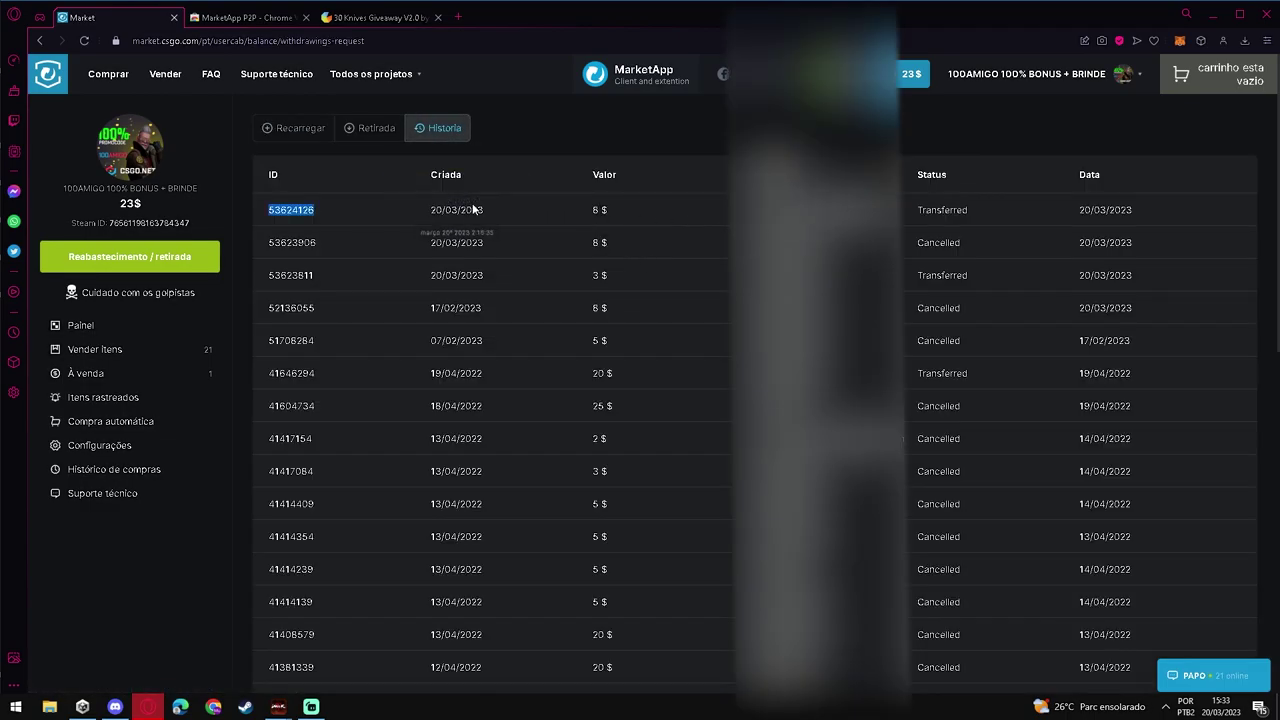
pyautogui.click(524, 235)
pyautogui.rightClick(557, 152)
pyautogui.click(578, 189)
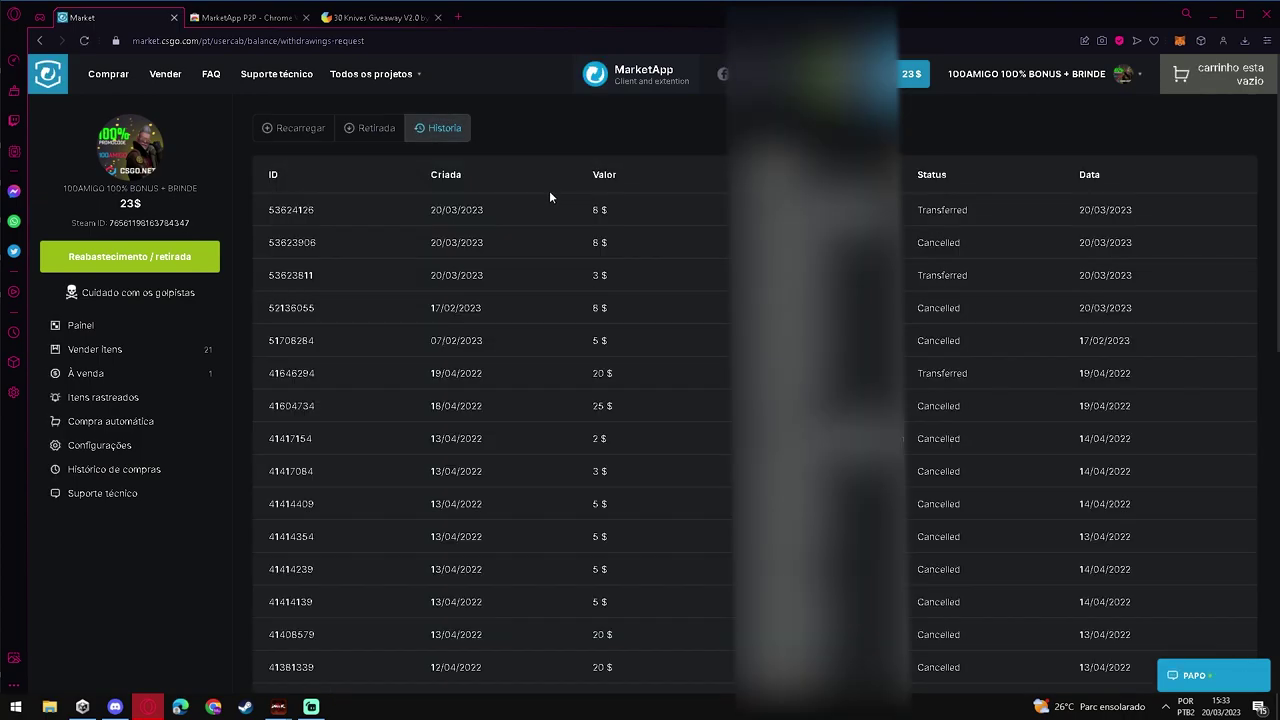
pyautogui.click(309, 131)
pyautogui.click(444, 138)
pyautogui.scroll(-15, 563, 268)
pyautogui.scroll(15, 621, 299)
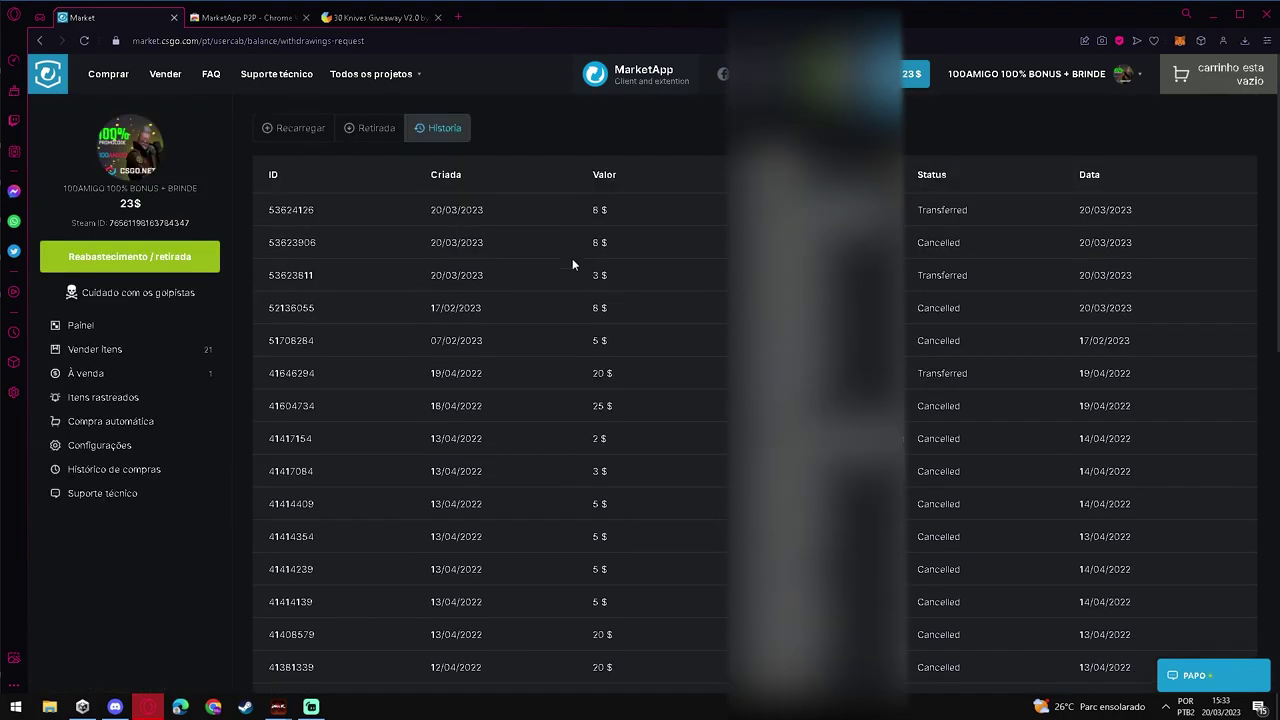
# Return to the top-up options and look through the fields of the PIX payment form
pyautogui.click(298, 131)
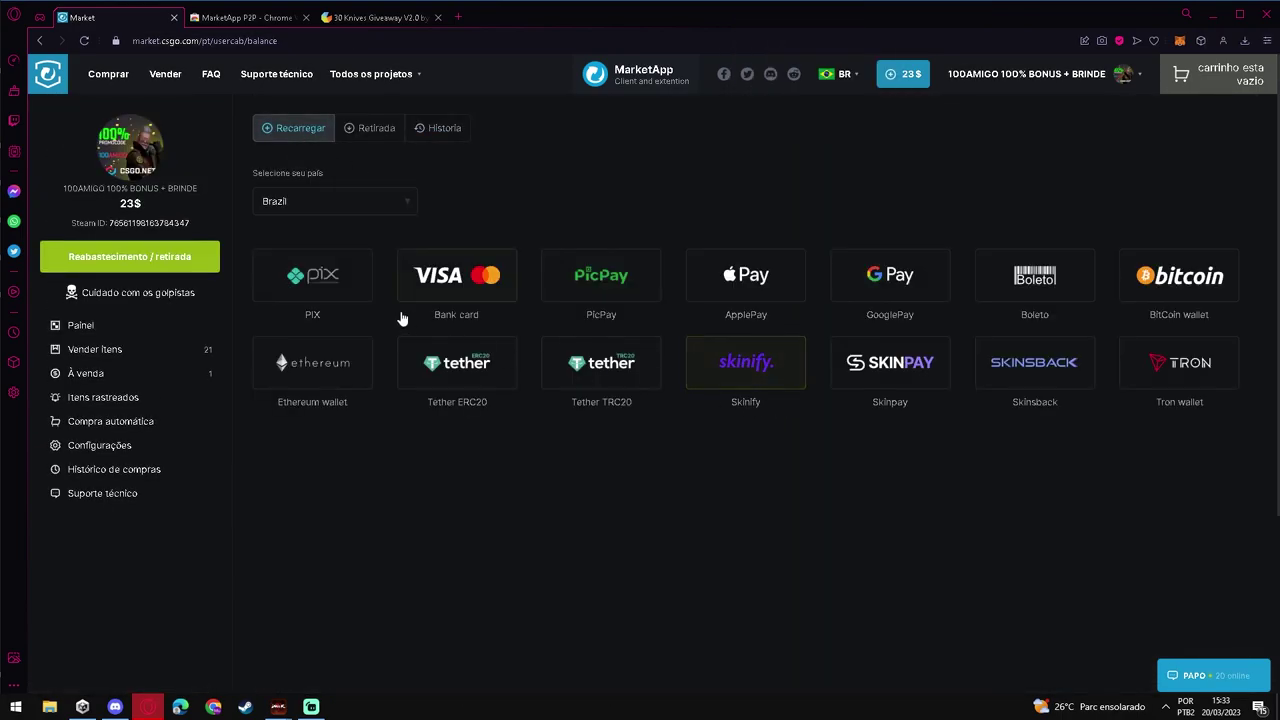
pyautogui.click(330, 283)
pyautogui.scroll(-5, 811, 400)
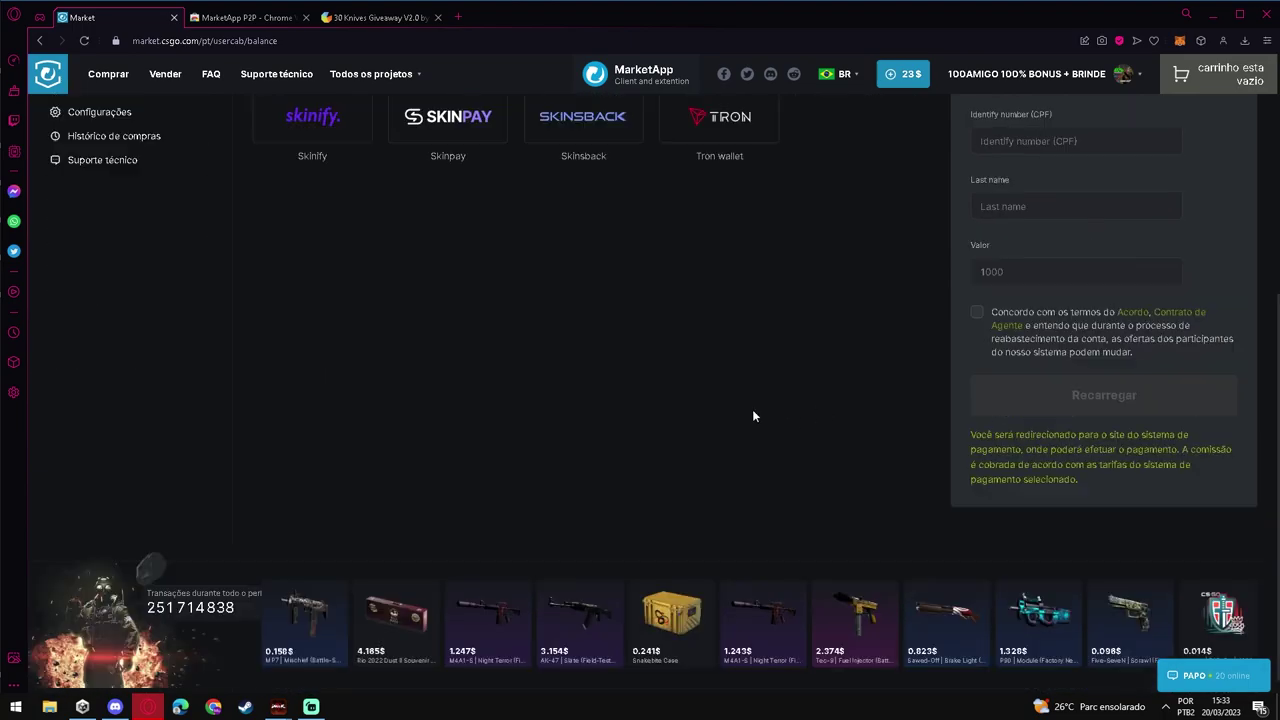
pyautogui.scroll(5, 766, 417)
# Go back to the account dashboard and check the latest PIX deposit in the site's recent operations
pyautogui.hotkey('alt', 'Left')
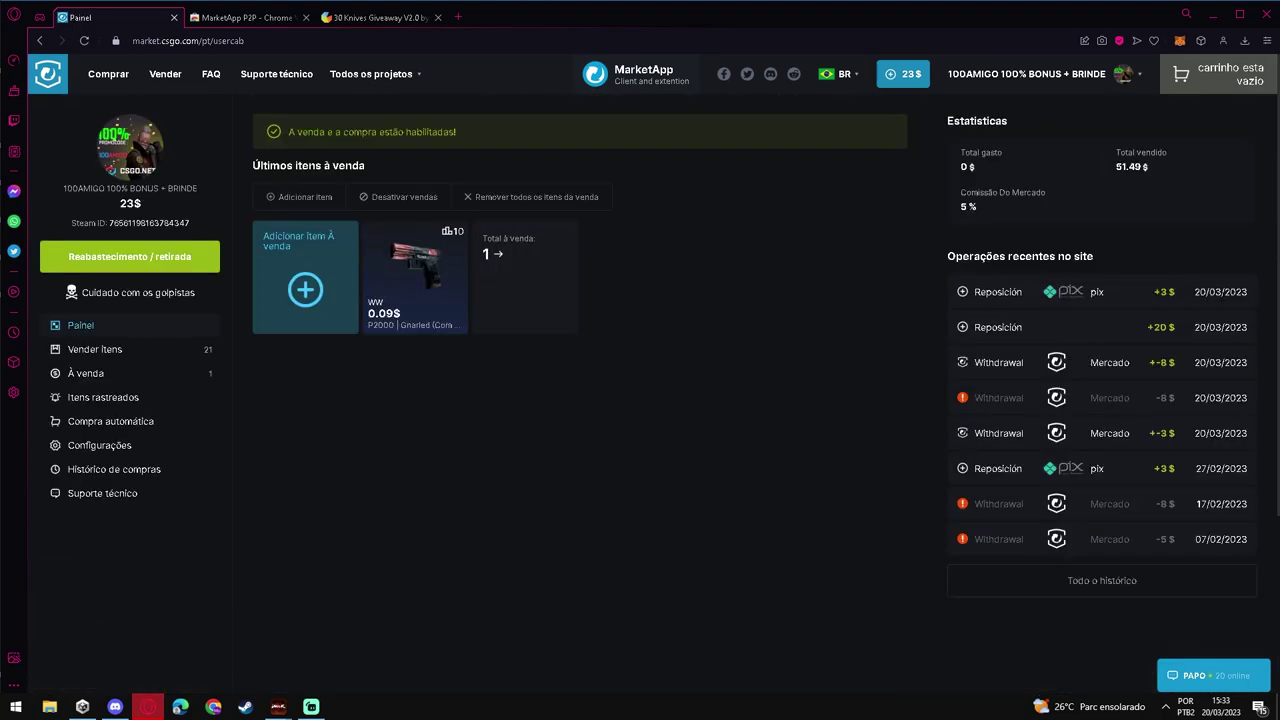
pyautogui.moveTo(960, 292); pyautogui.dragTo(1199, 298)
pyautogui.click(954, 294)
pyautogui.click(1039, 285)
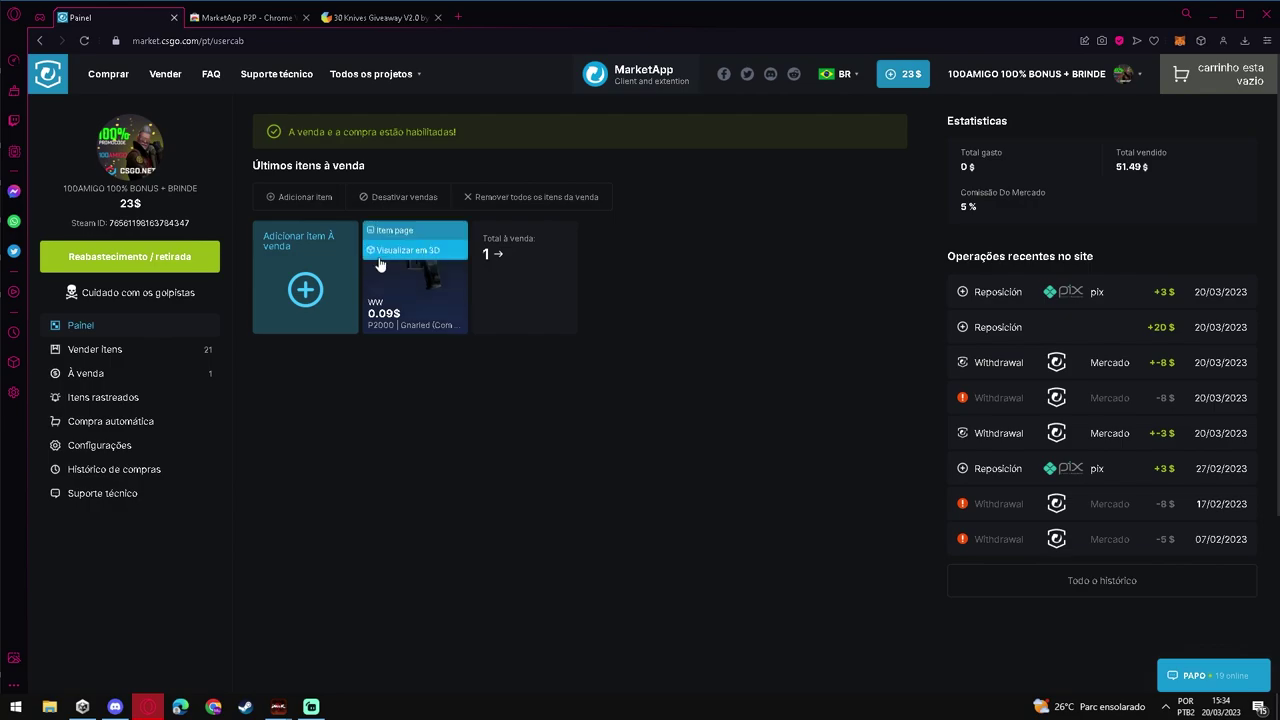
# Reopen the balance top-up page, select PicPay as the payment method, and view its form
pyautogui.click(903, 74)
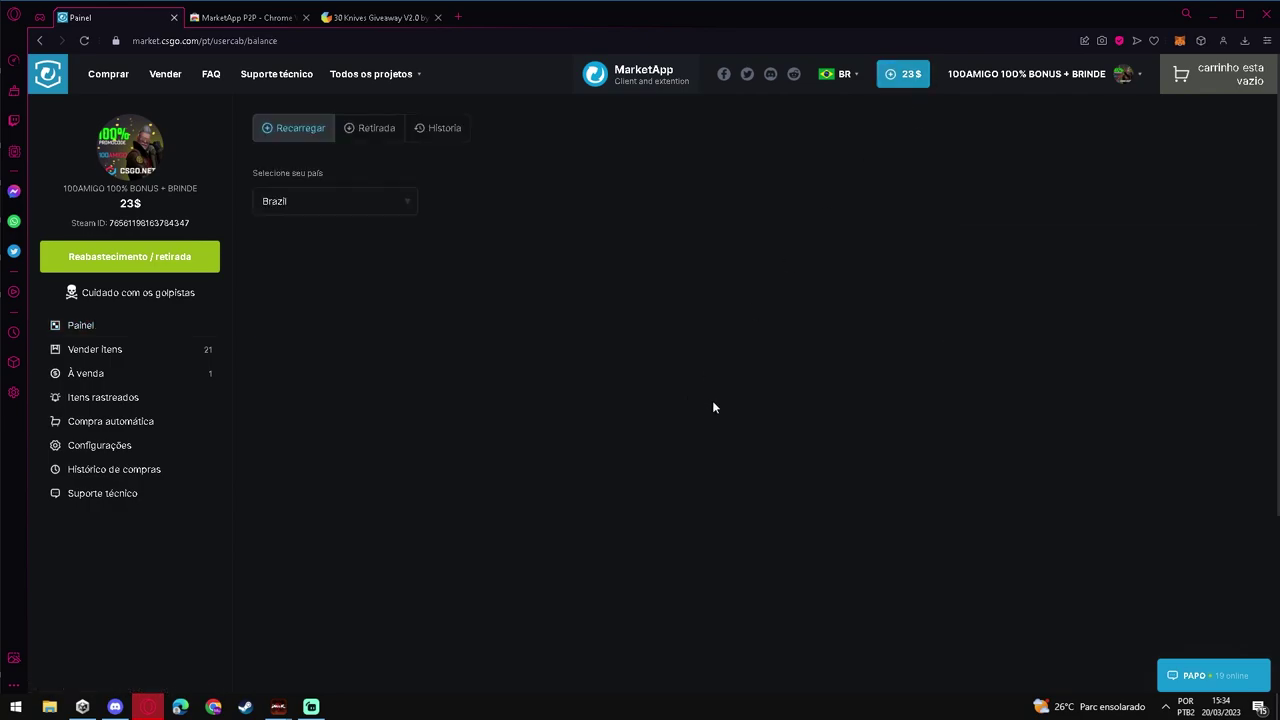
pyautogui.click(601, 292)
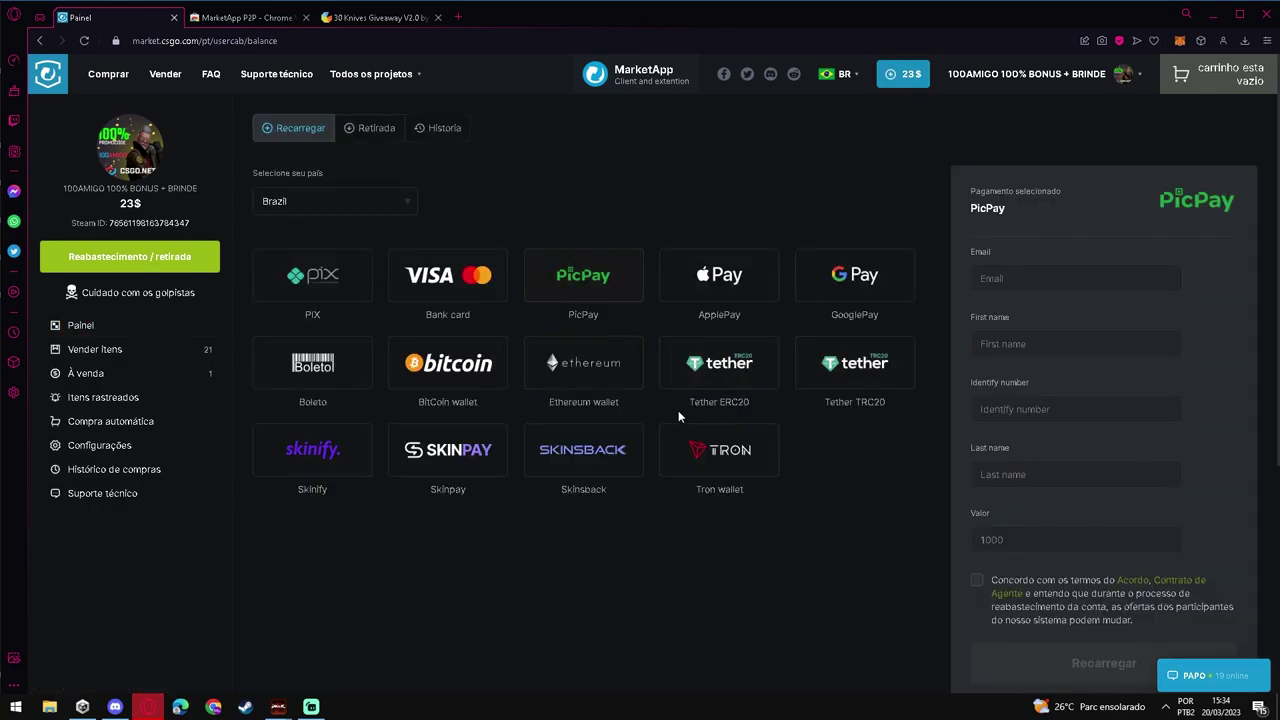
pyautogui.scroll(-1, 810, 440)
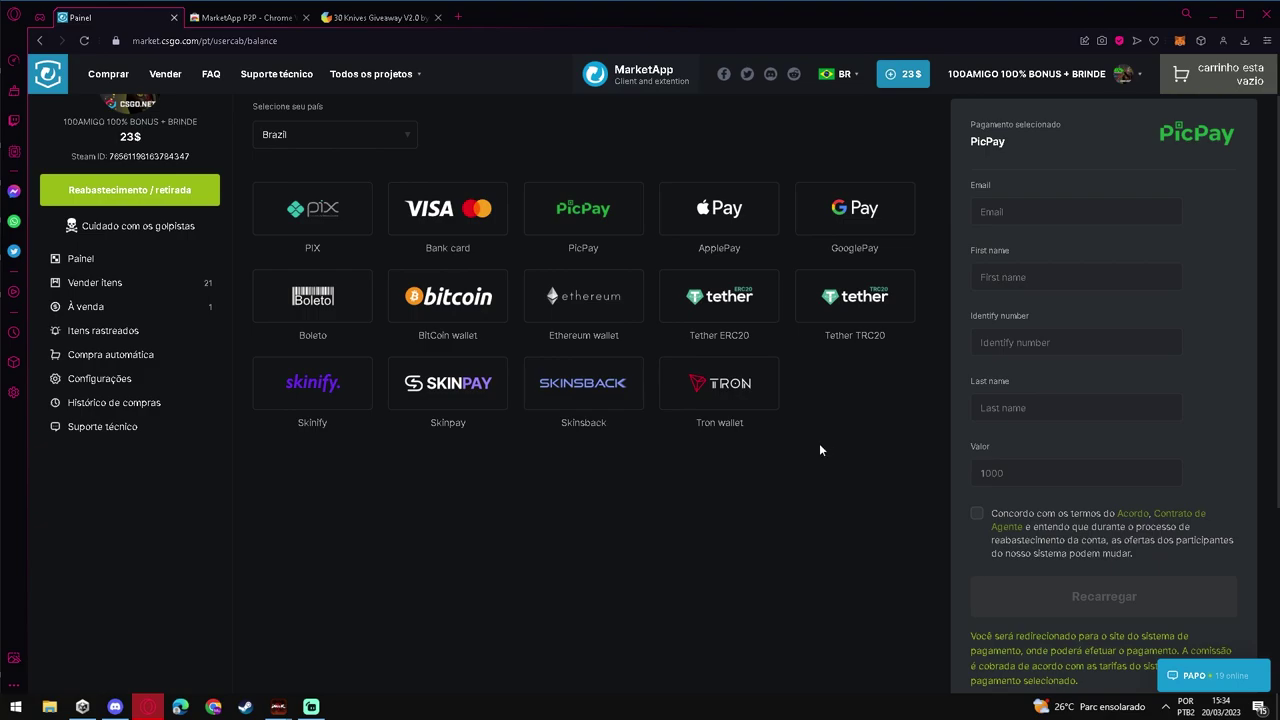
pyautogui.scroll(1, 818, 449)
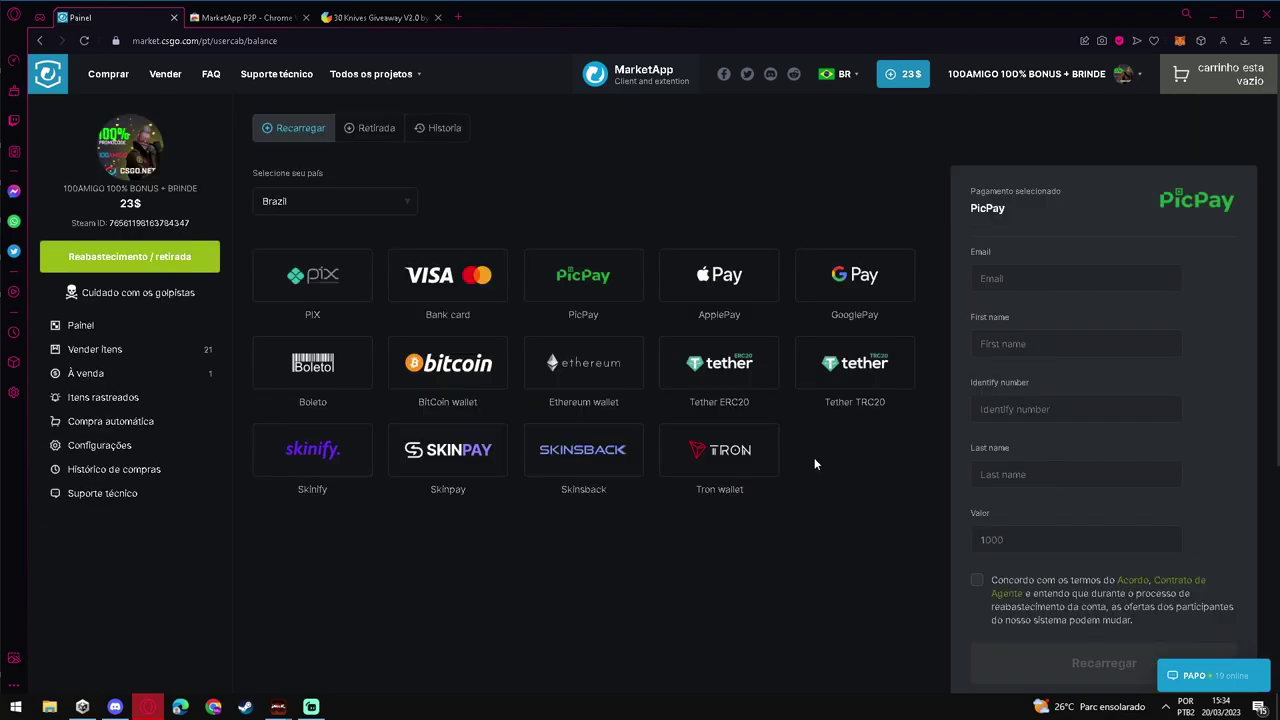
# Complete the PicPay form with the payer's details, agree to the terms, and open the payment QR code
pyautogui.scroll(-1, 782, 492)
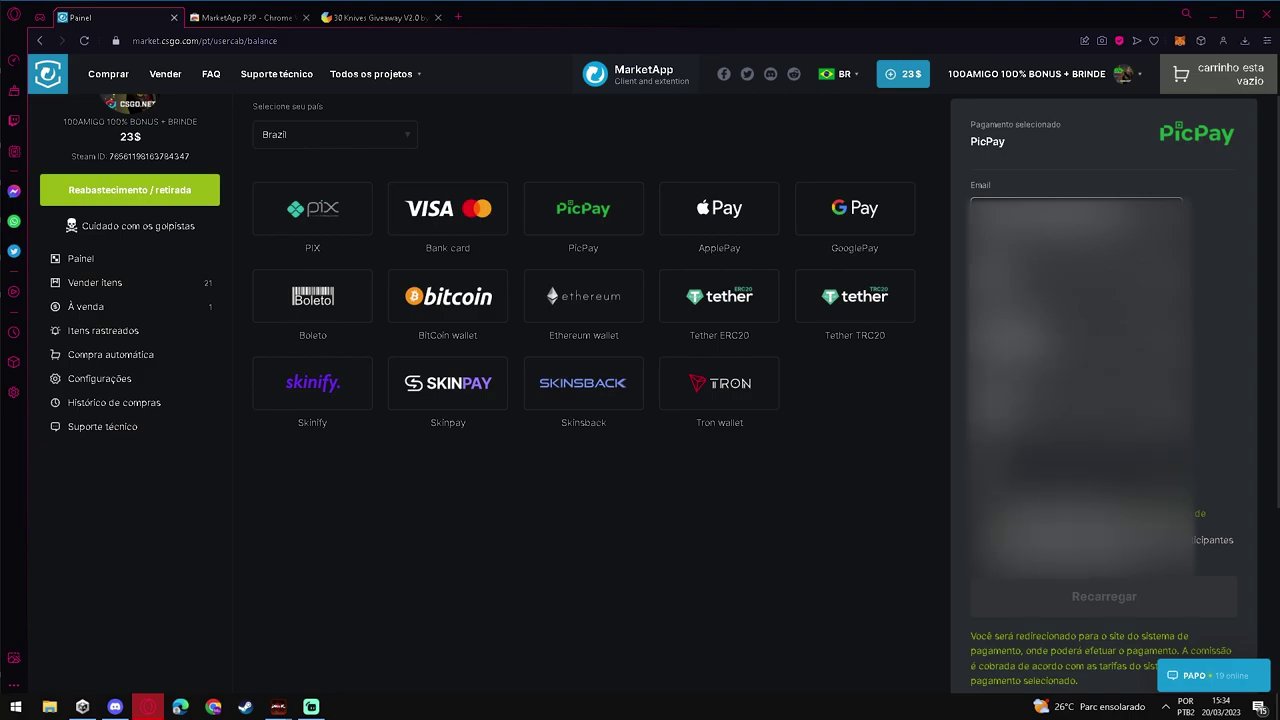
pyautogui.click(982, 520)
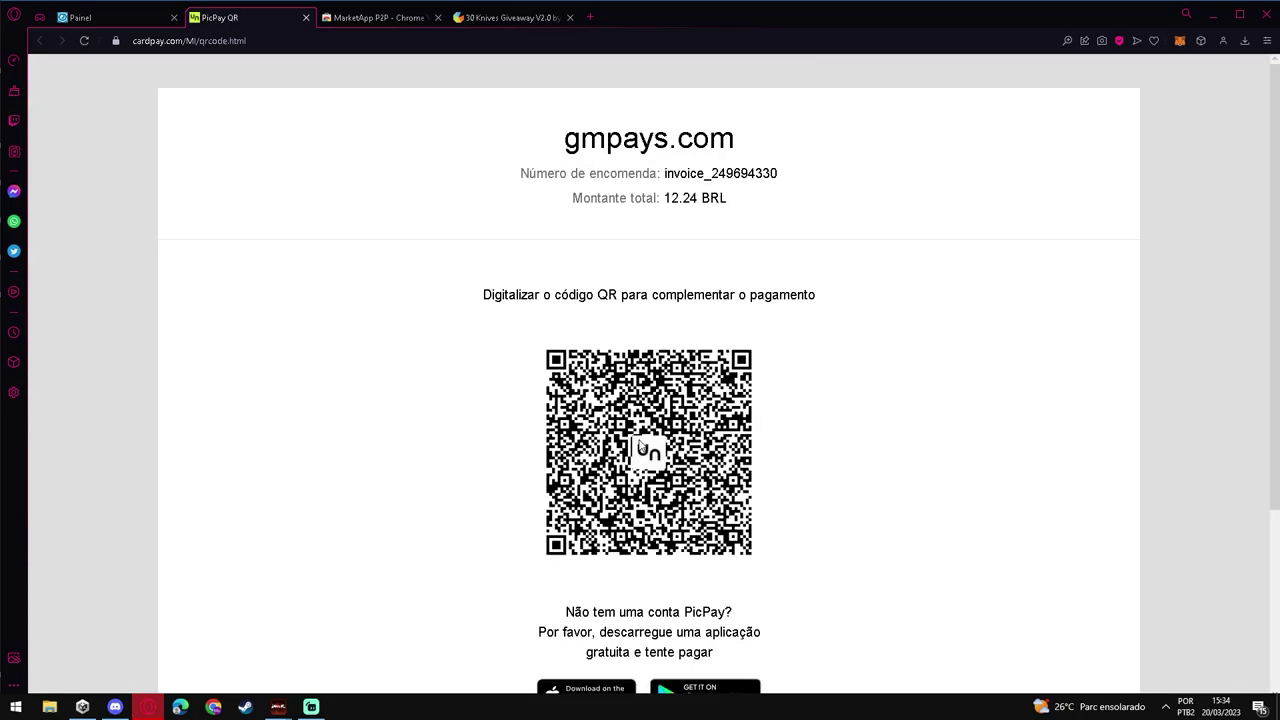
pyautogui.scroll(-1, 470, 527)
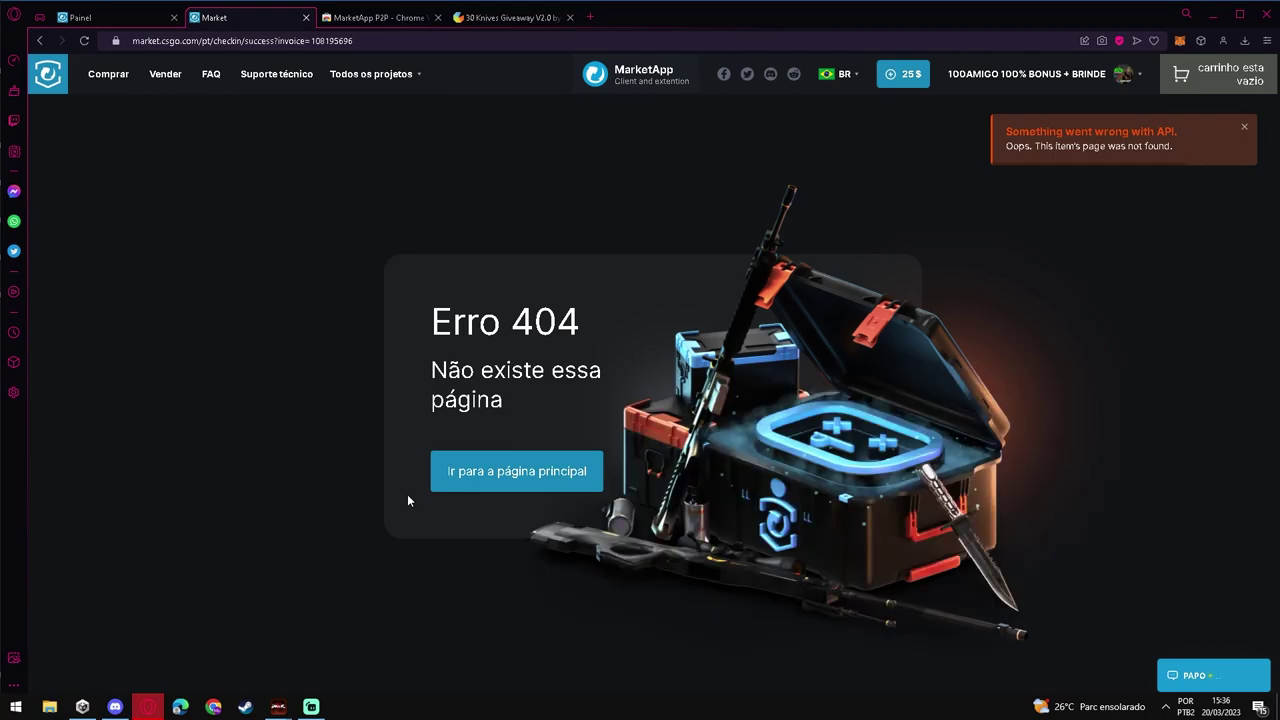
# Leave the error page for the account dashboard and check the PicPay deposit in the site's recent operations
pyautogui.click(900, 82)
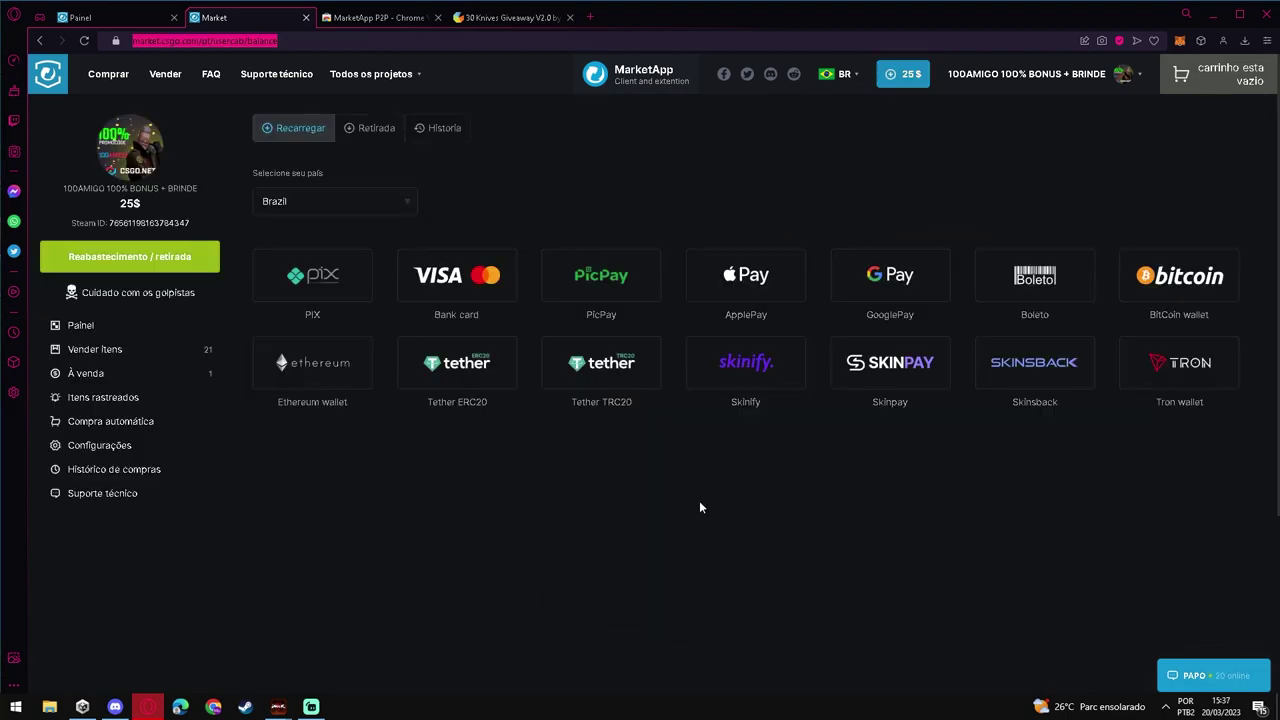
pyautogui.click(148, 190)
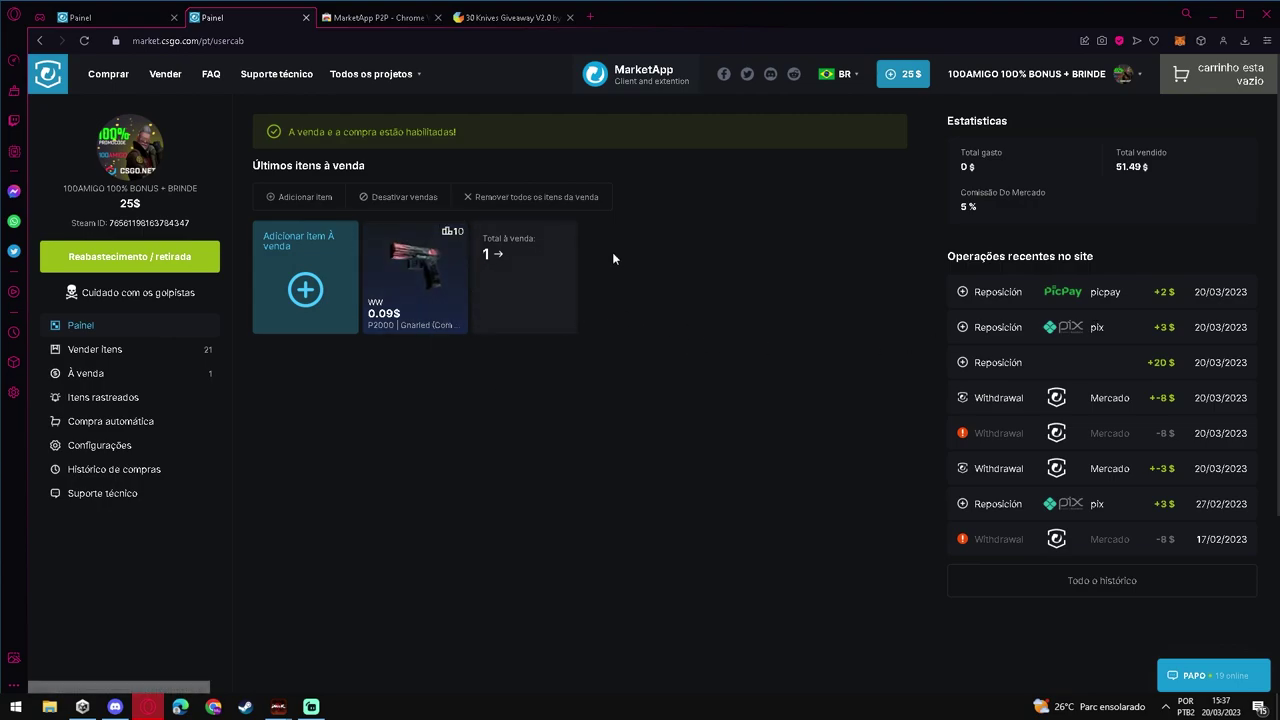
# Reopen the balance top-up page, select PIX as the payment method, and set its amount to 25
pyautogui.click(896, 80)
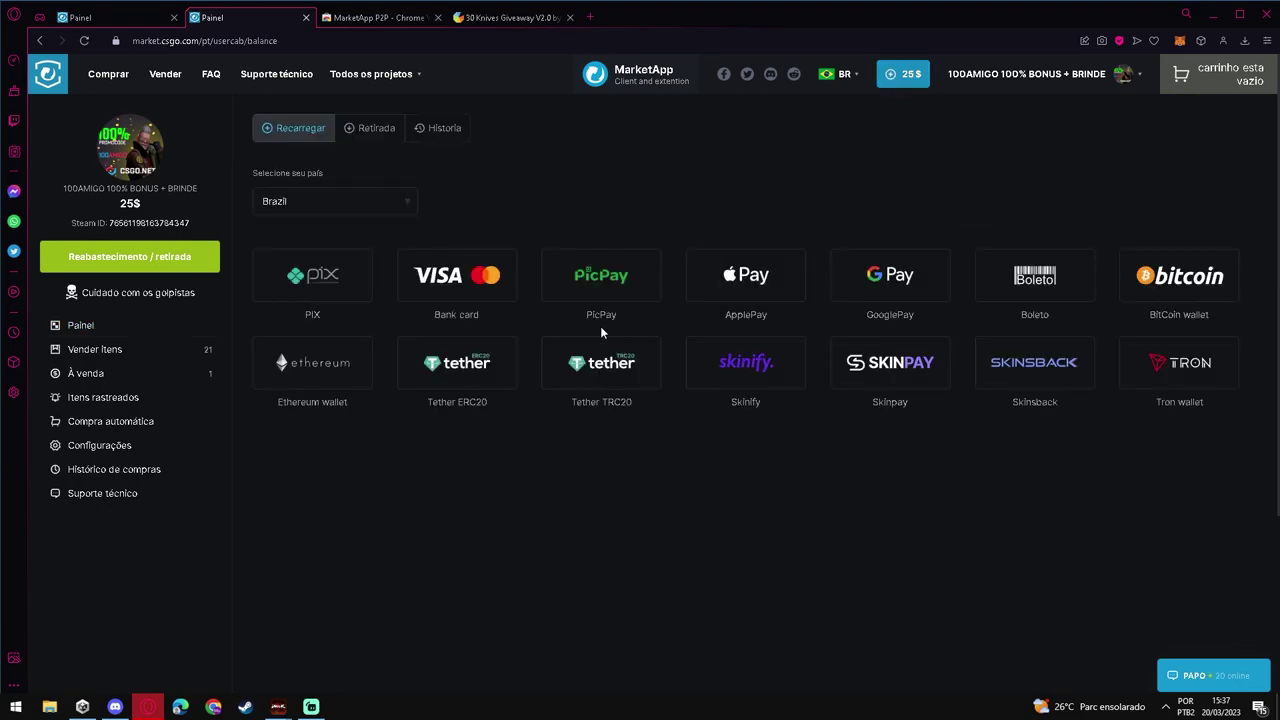
pyautogui.click(350, 296)
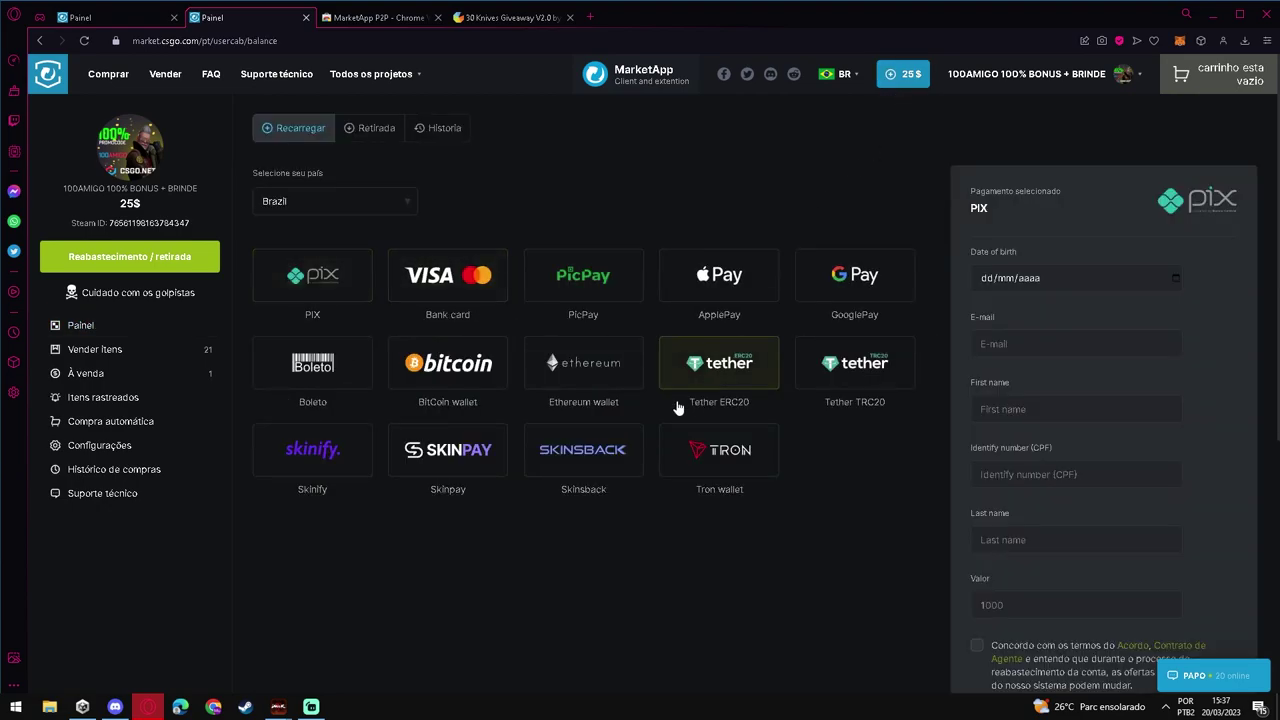
pyautogui.scroll(-1, 952, 530)
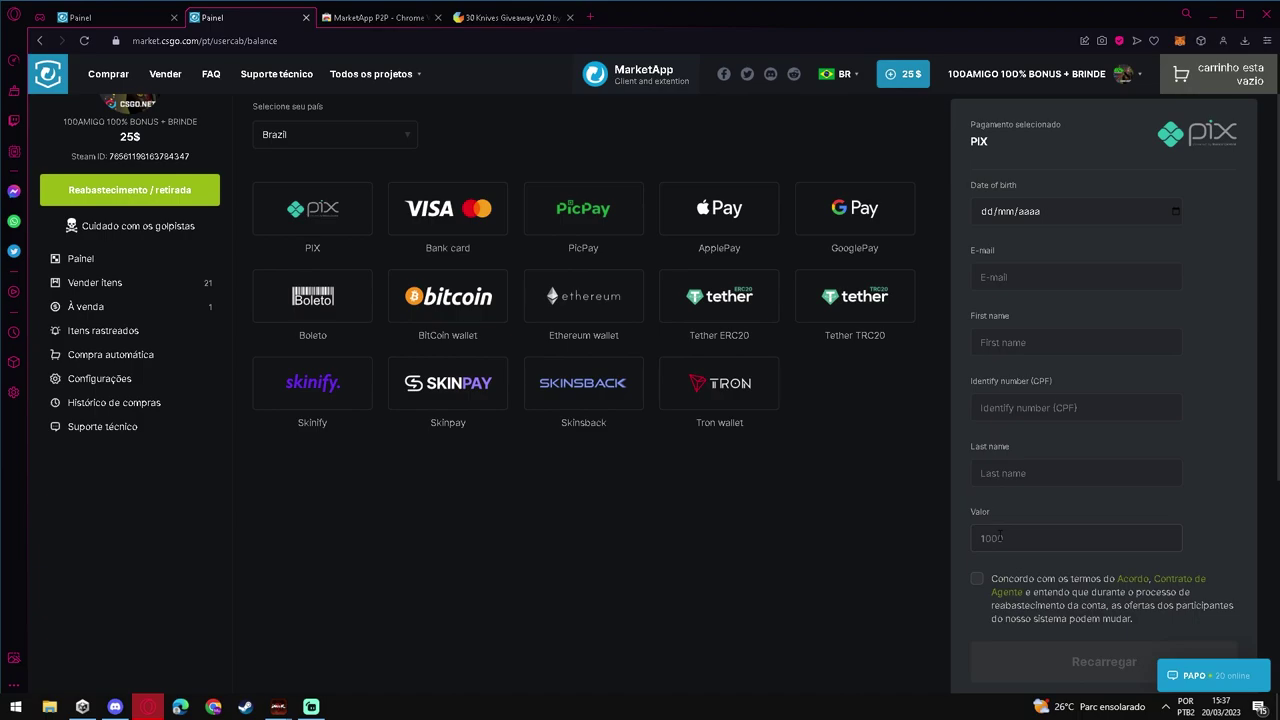
pyautogui.write('25')
pyautogui.scroll(-2, 960, 530)
pyautogui.scroll(2, 968, 500)
pyautogui.scroll(-2, 932, 512)
pyautogui.scroll(3, 930, 510)
pyautogui.scroll(-1, 850, 500)
pyautogui.scroll(-1, 811, 475)
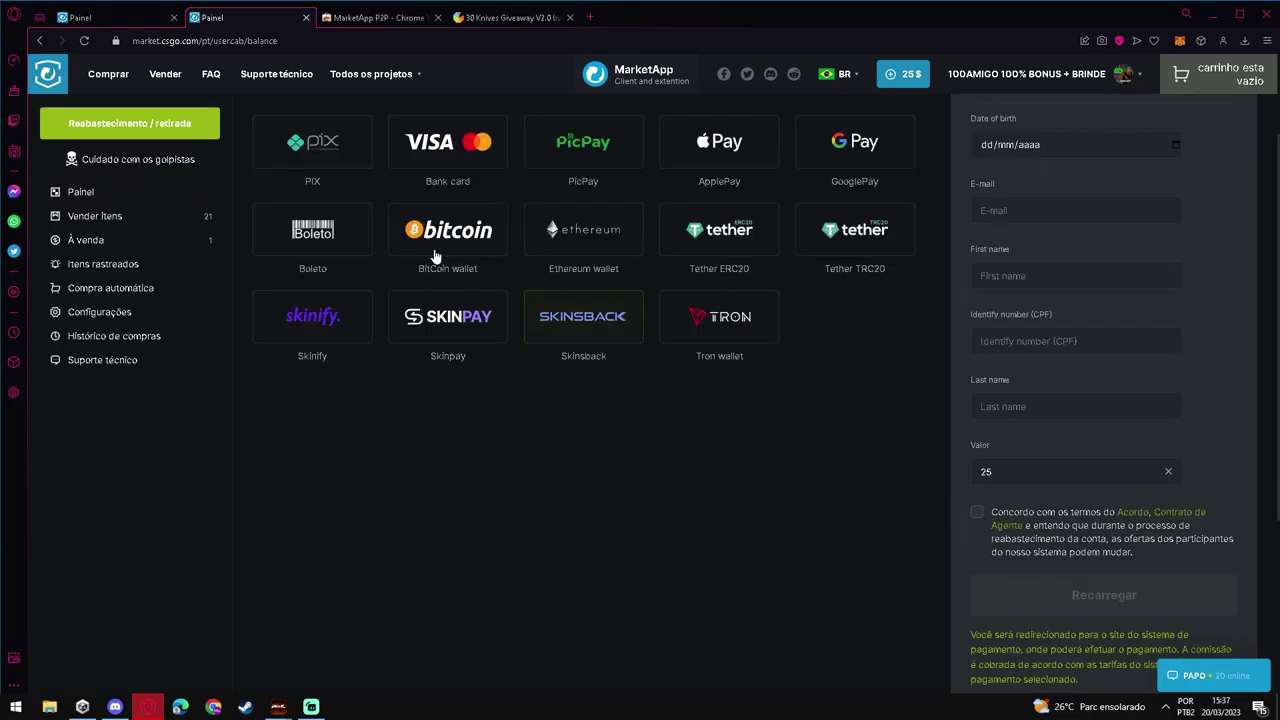
pyautogui.scroll(1, 686, 464)
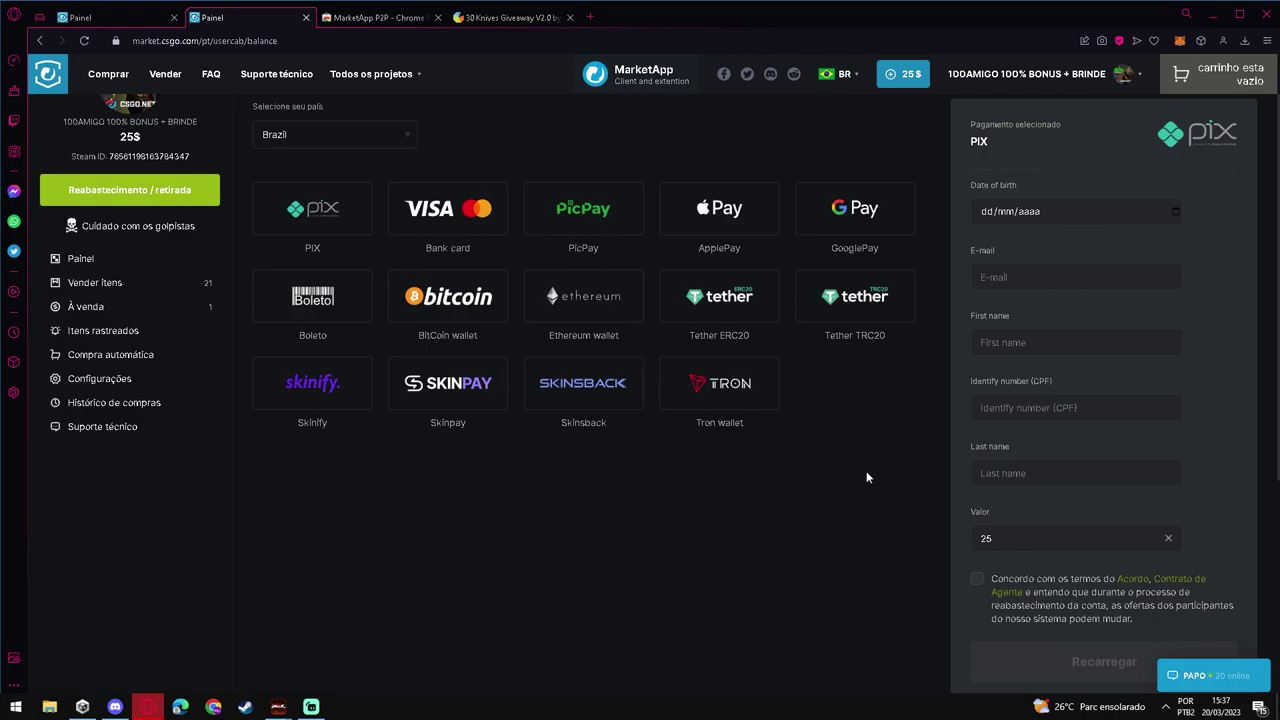
pyautogui.scroll(1, 866, 477)
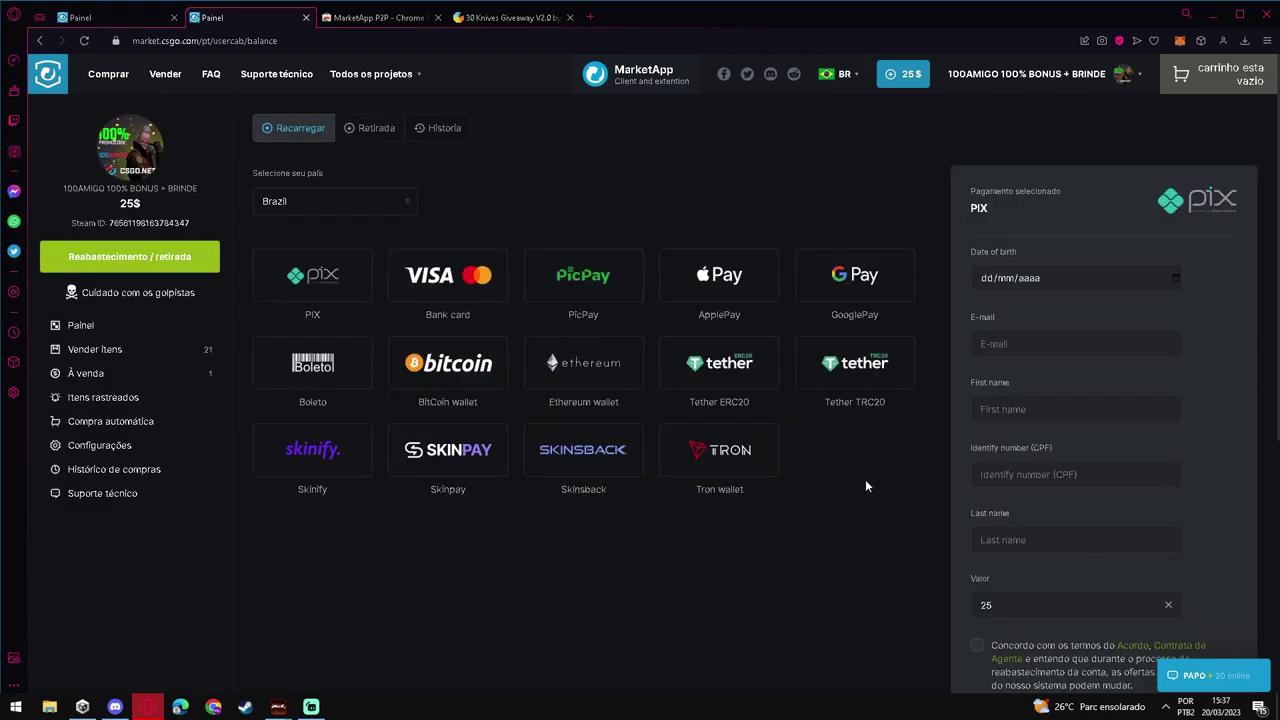
# Switch to balance withdrawal, select PIX as the method, and set the amount to withdraw to 25
pyautogui.click(360, 128)
pyautogui.click(457, 342)
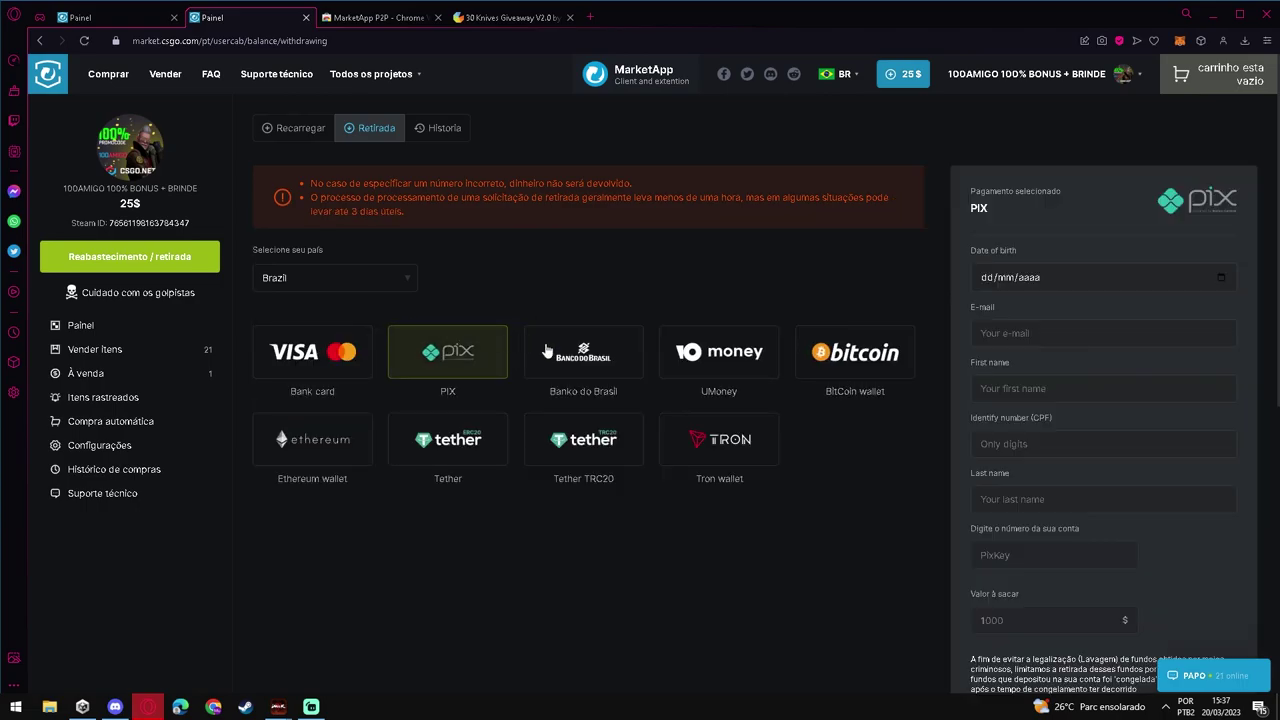
pyautogui.scroll(-1, 866, 500)
pyautogui.write('25')
pyautogui.scroll(-2, 858, 568)
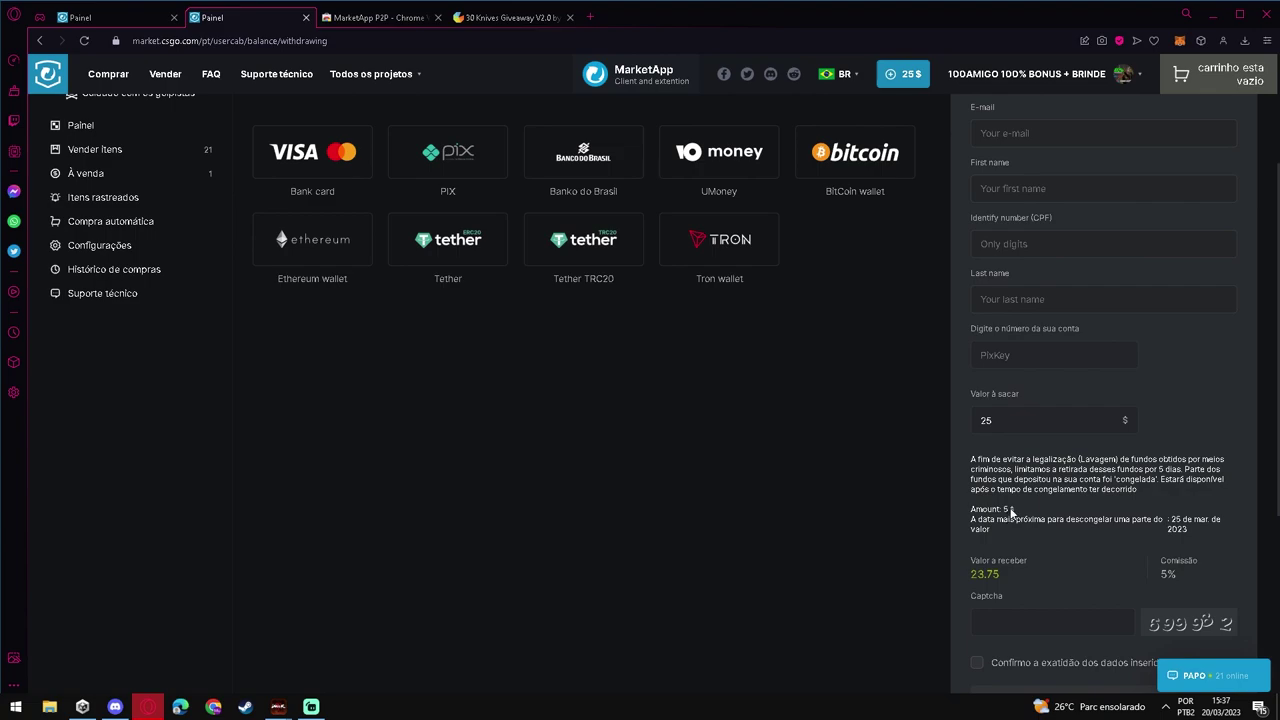
# Examine the withdrawal form's note on frozen funds, the amount to receive and the commission
pyautogui.moveTo(968, 465); pyautogui.dragTo(1166, 469)
pyautogui.doubleClick(1072, 469)
pyautogui.click(1072, 469)
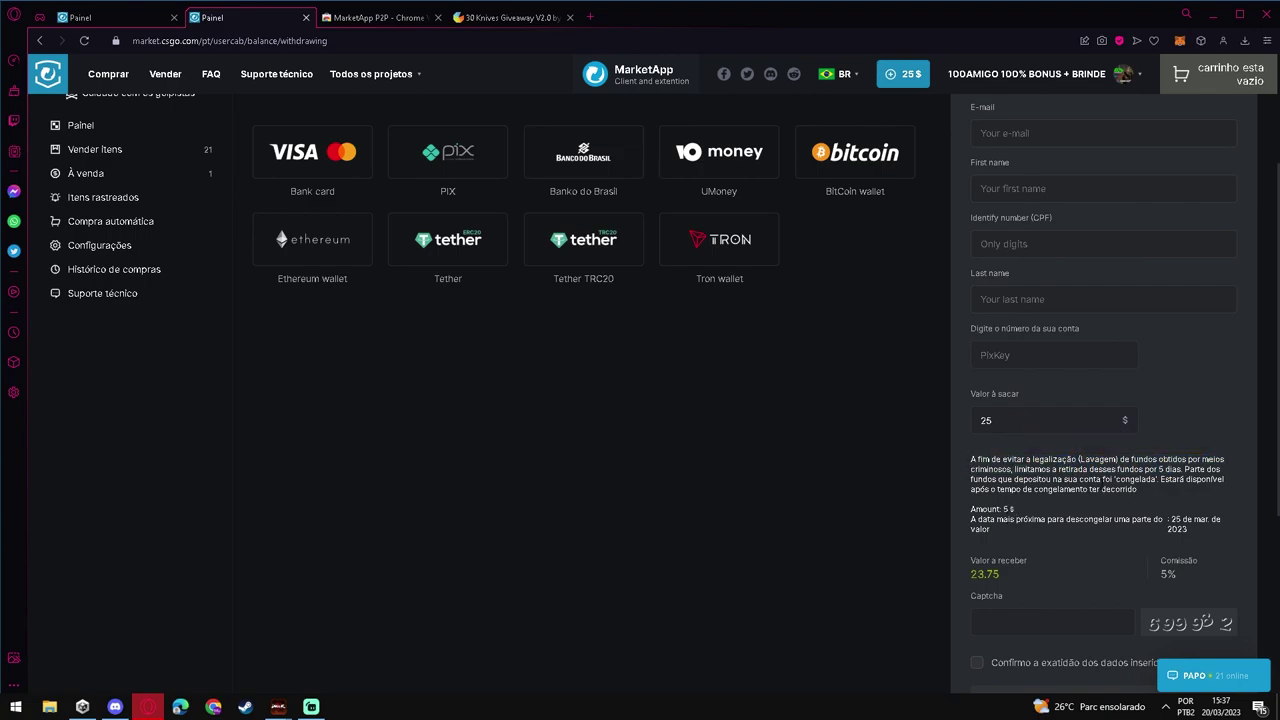
pyautogui.doubleClick(1162, 467)
pyautogui.click(1160, 470)
pyautogui.scroll(2, 968, 530)
pyautogui.scroll(-4, 942, 236)
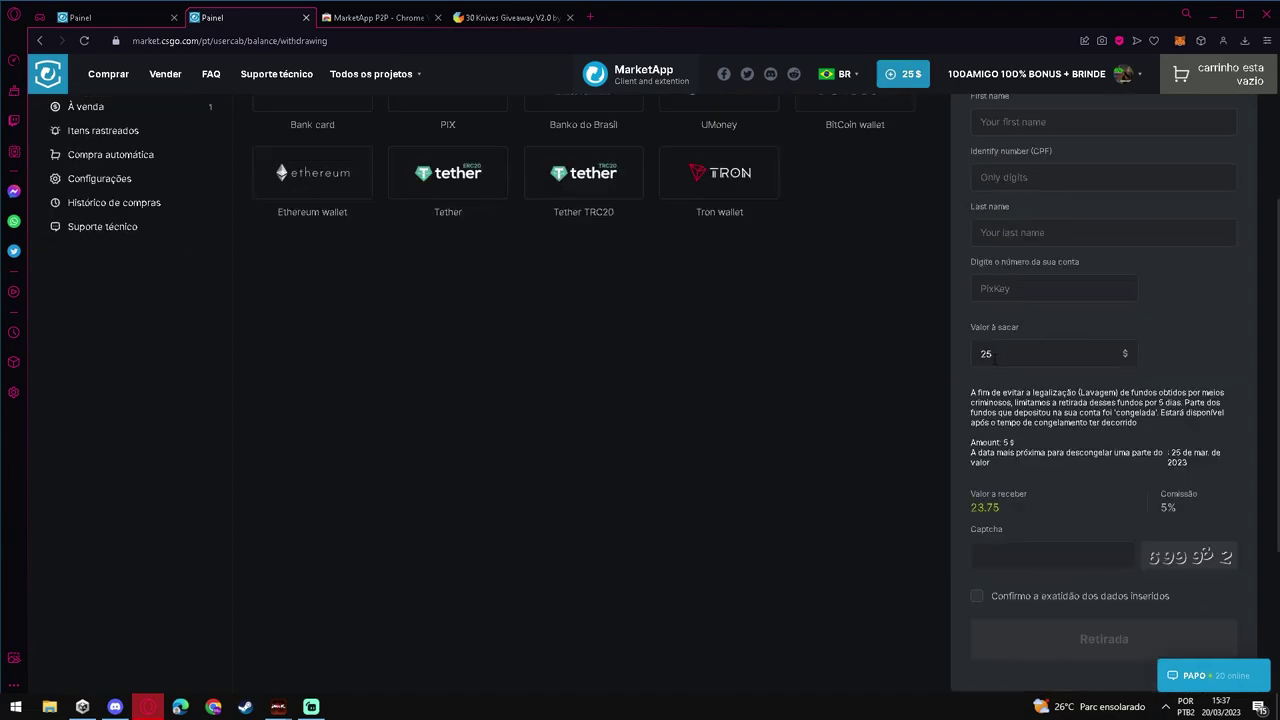
# Compare withdrawal amounts of 20 and 25, leaving the PIX form's amount set to 20
pyautogui.doubleClick(1017, 364)
pyautogui.write('20')
pyautogui.hotkey('ctrl', 'a')
pyautogui.write('25')
pyautogui.hotkey('ctrl', 'a')
pyautogui.write('20')
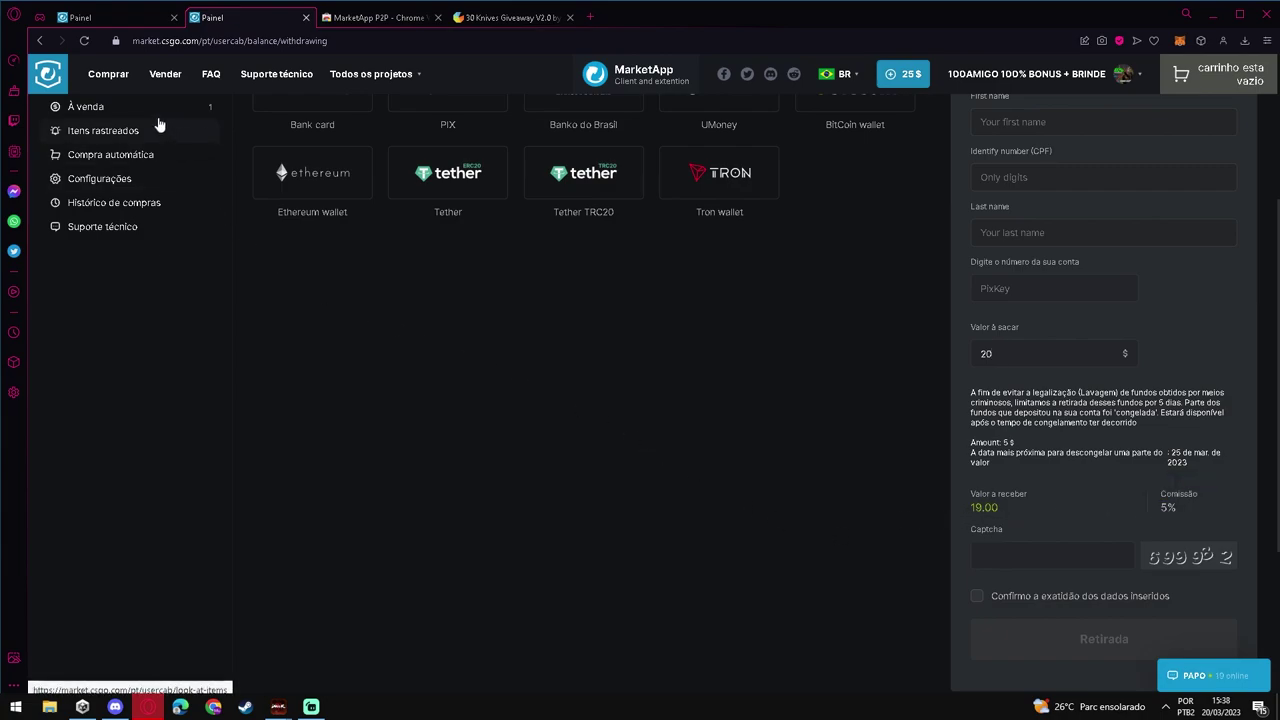
# Open the buying page in a separate browser tab and browse the listed skins and their prices
pyautogui.middleClick(116, 82)
pyautogui.click(366, 18)
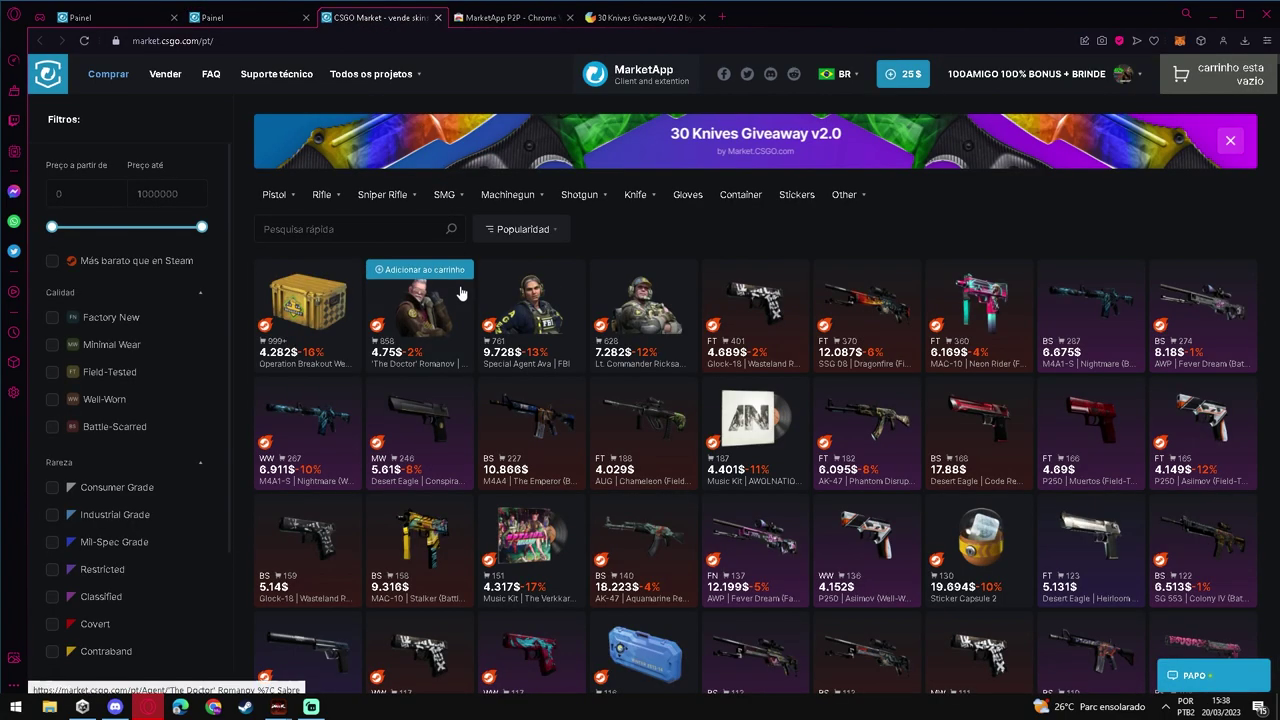
pyautogui.scroll(-2, 650, 420)
pyautogui.scroll(-7, 655, 424)
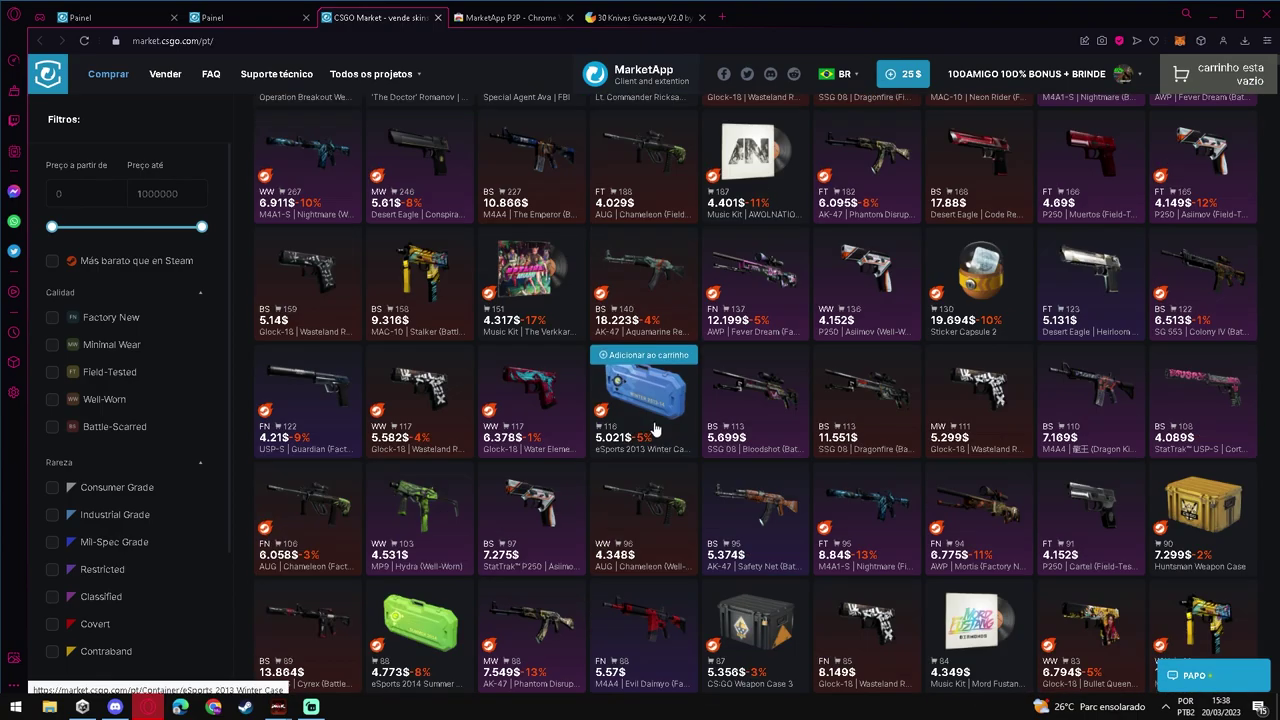
pyautogui.scroll(-8, 643, 435)
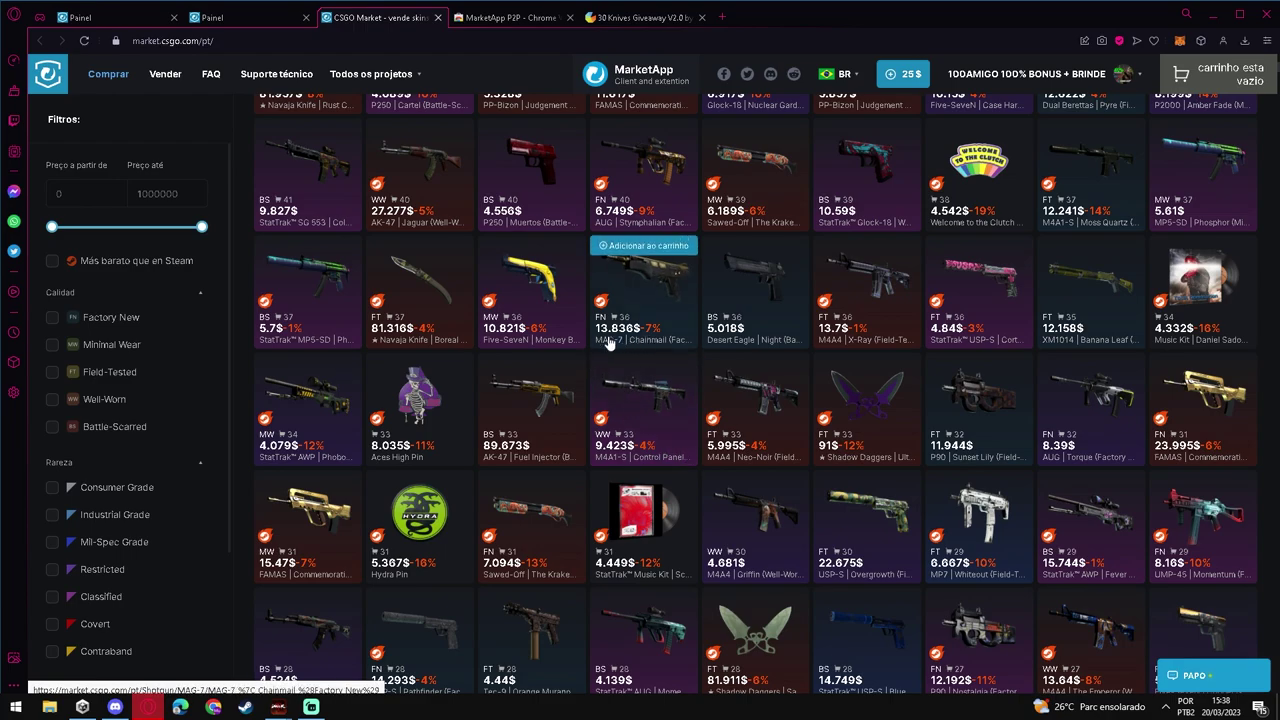
pyautogui.scroll(-3, 486, 429)
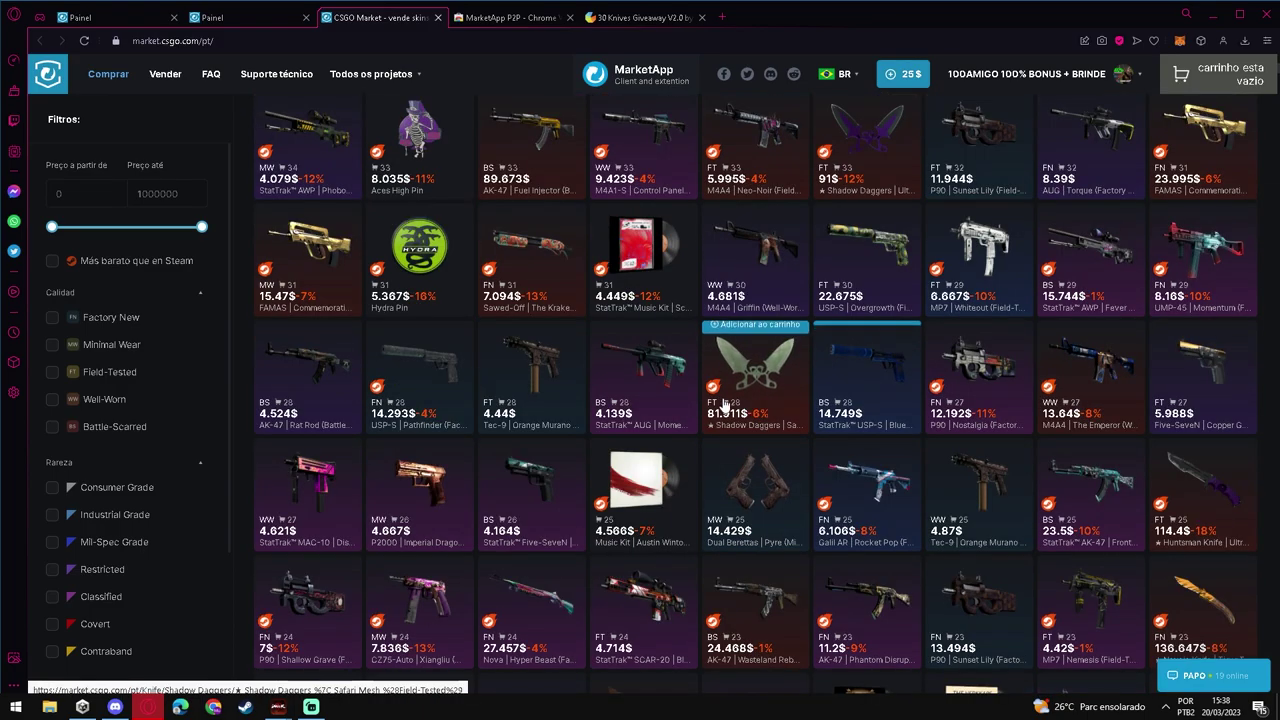
pyautogui.scroll(-5, 378, 355)
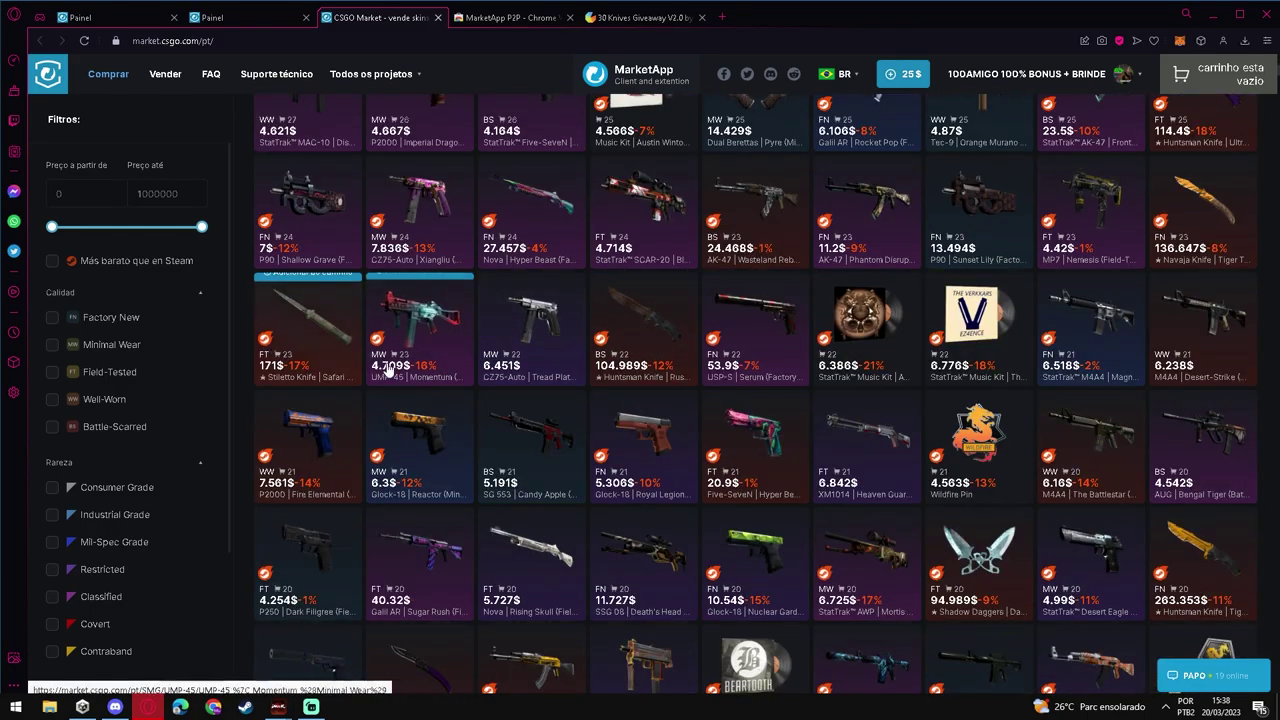
pyautogui.scroll(-5, 400, 360)
pyautogui.scroll(-3, 470, 370)
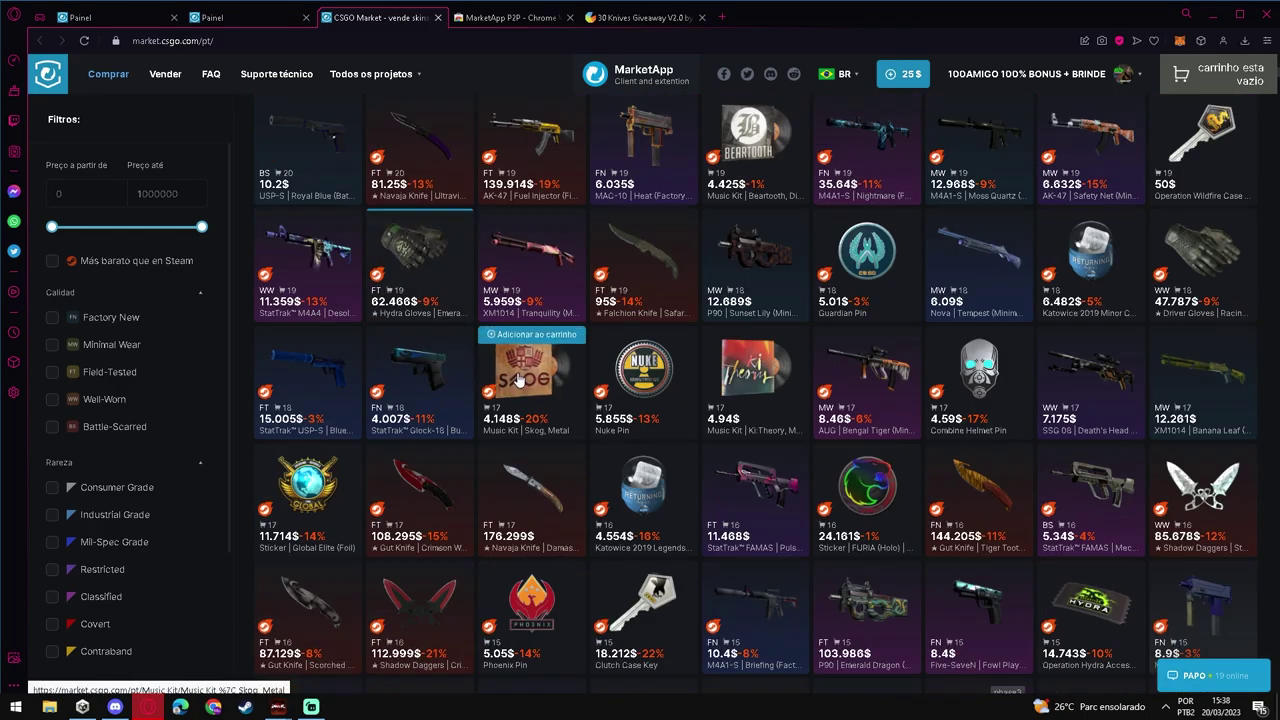
pyautogui.scroll(-3, 694, 392)
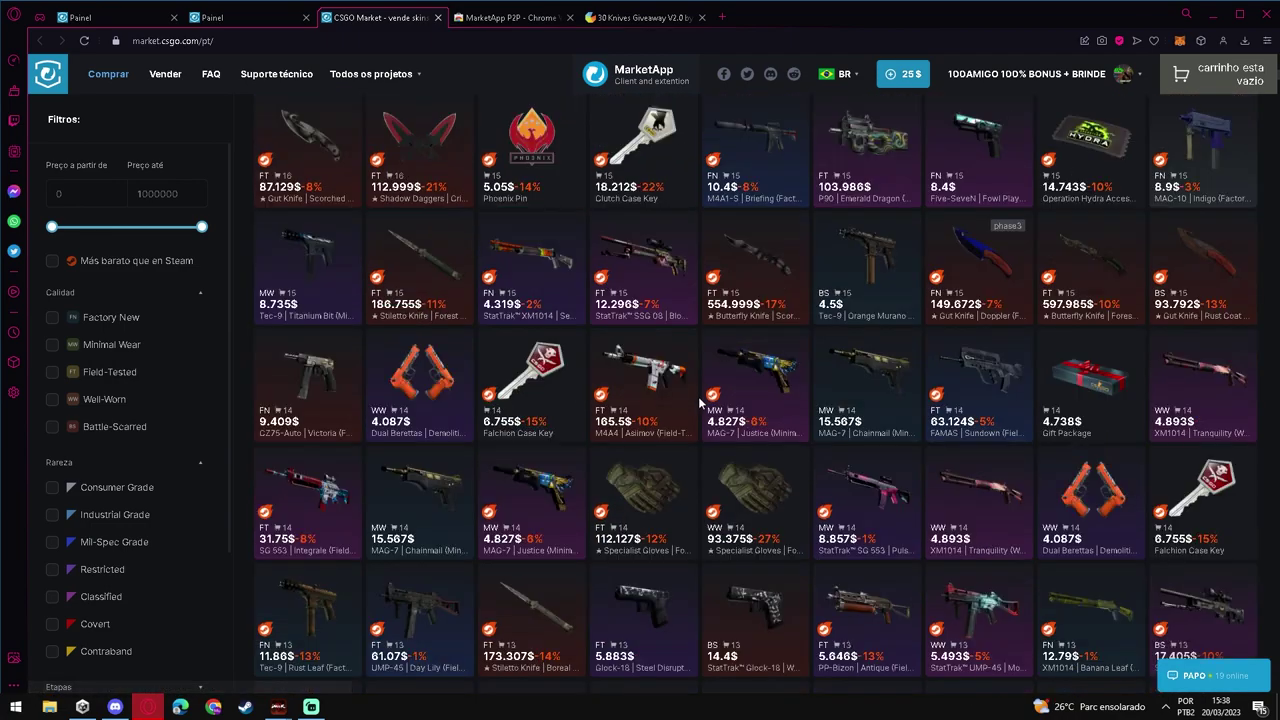
# Open the M4A4 | Asiimov (Field-Tested) listing and examine its price, price history chart and matching offers
pyautogui.click(643, 337)
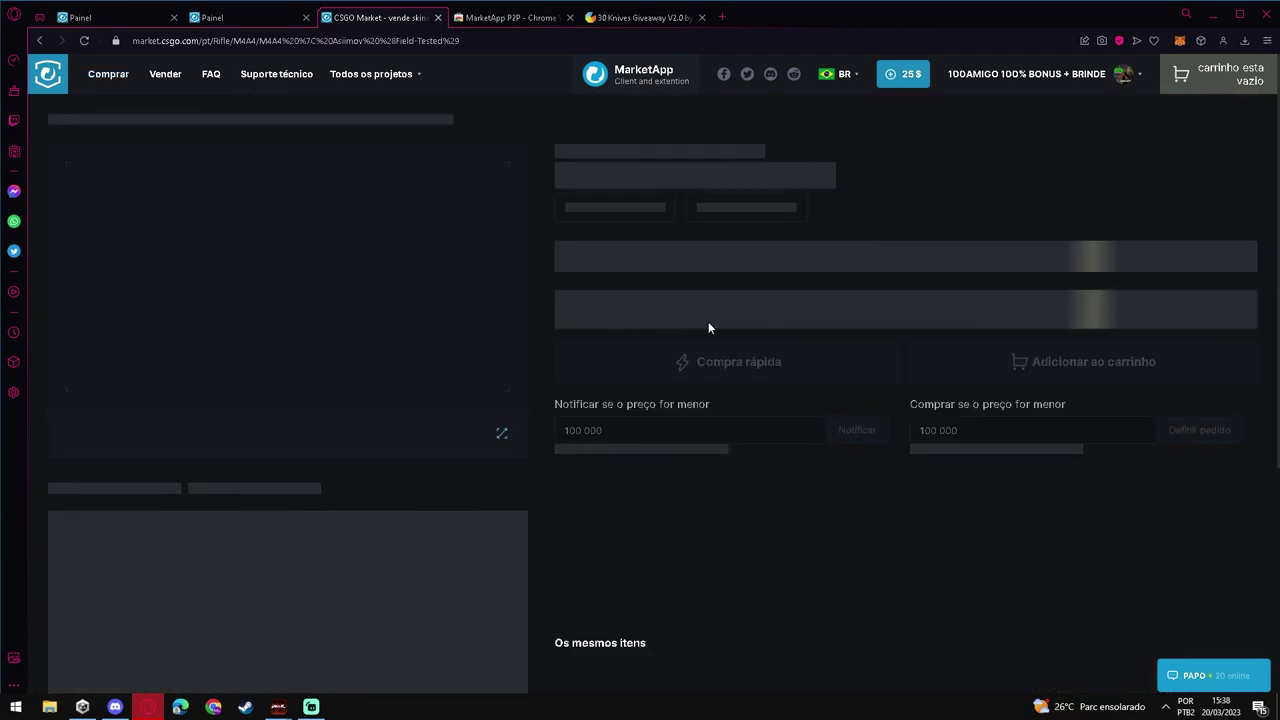
pyautogui.scroll(-5, 720, 393)
pyautogui.scroll(2, 714, 407)
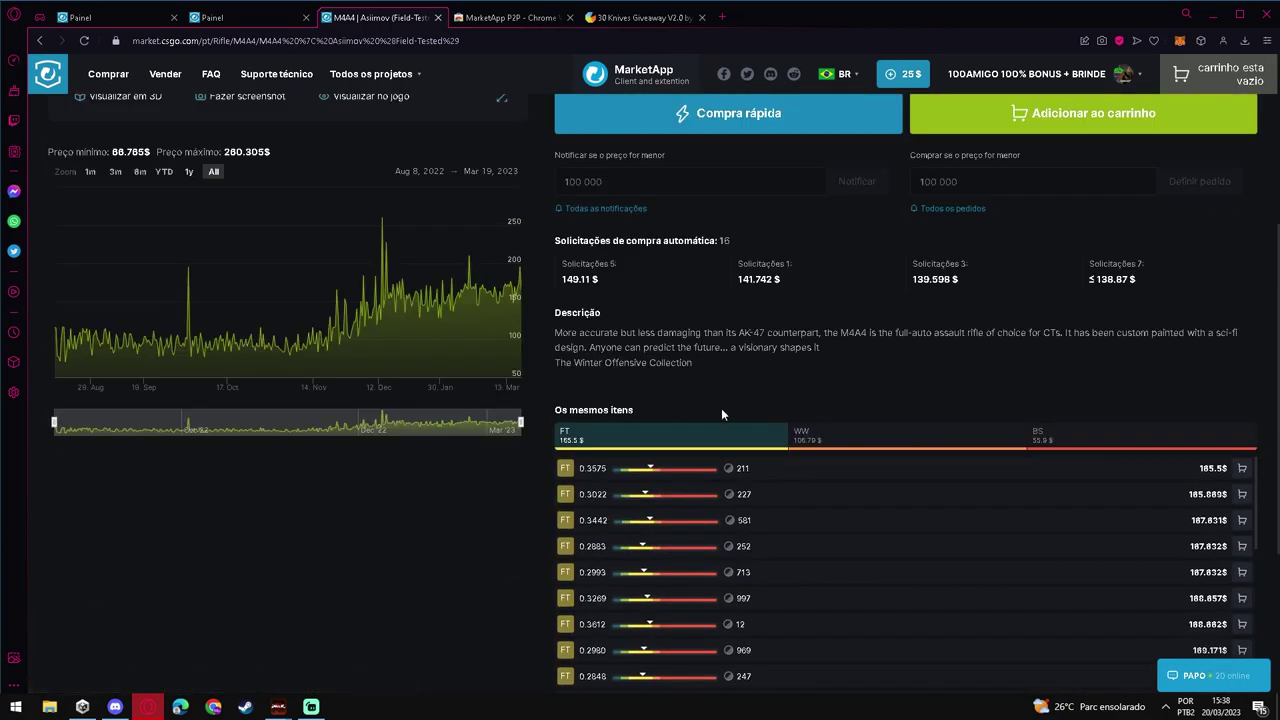
pyautogui.scroll(1, 754, 430)
pyautogui.scroll(2, 750, 448)
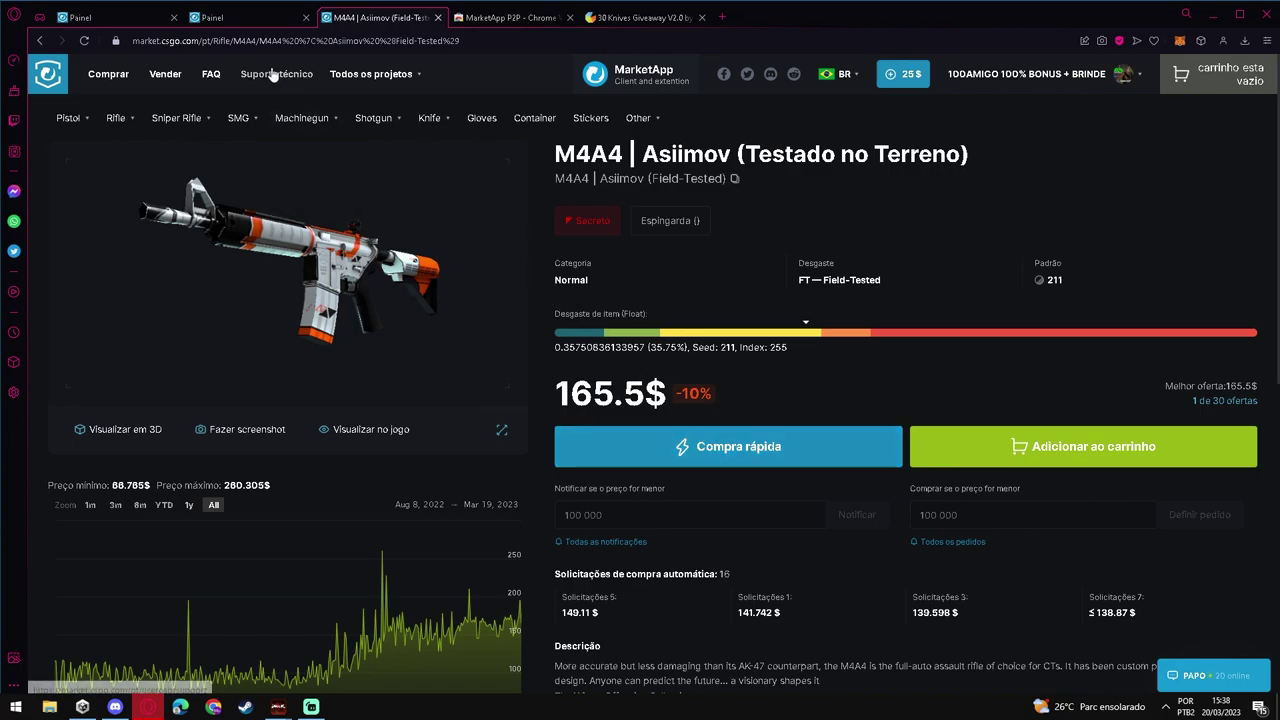
# Return to the withdrawal page, fill in the e-mail and personal details in the PIX form, and review them
pyautogui.click(230, 17)
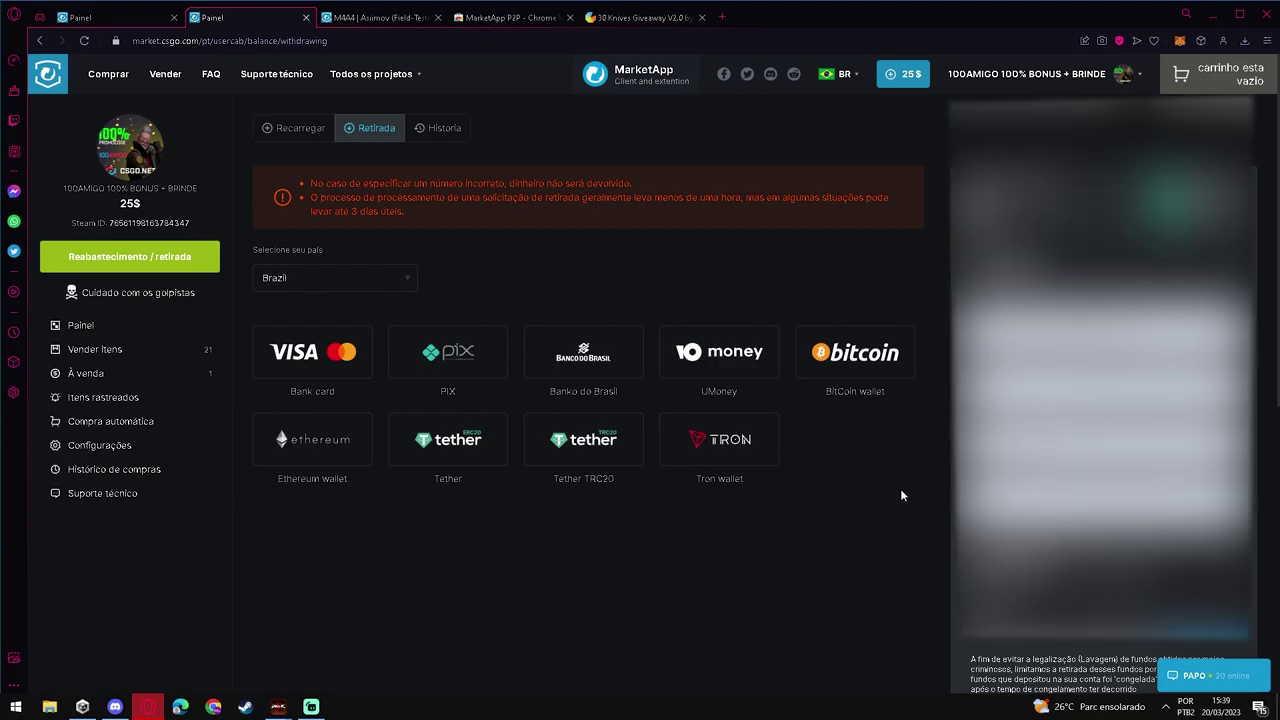
pyautogui.scroll(-2, 871, 420)
pyautogui.click(1050, 200)
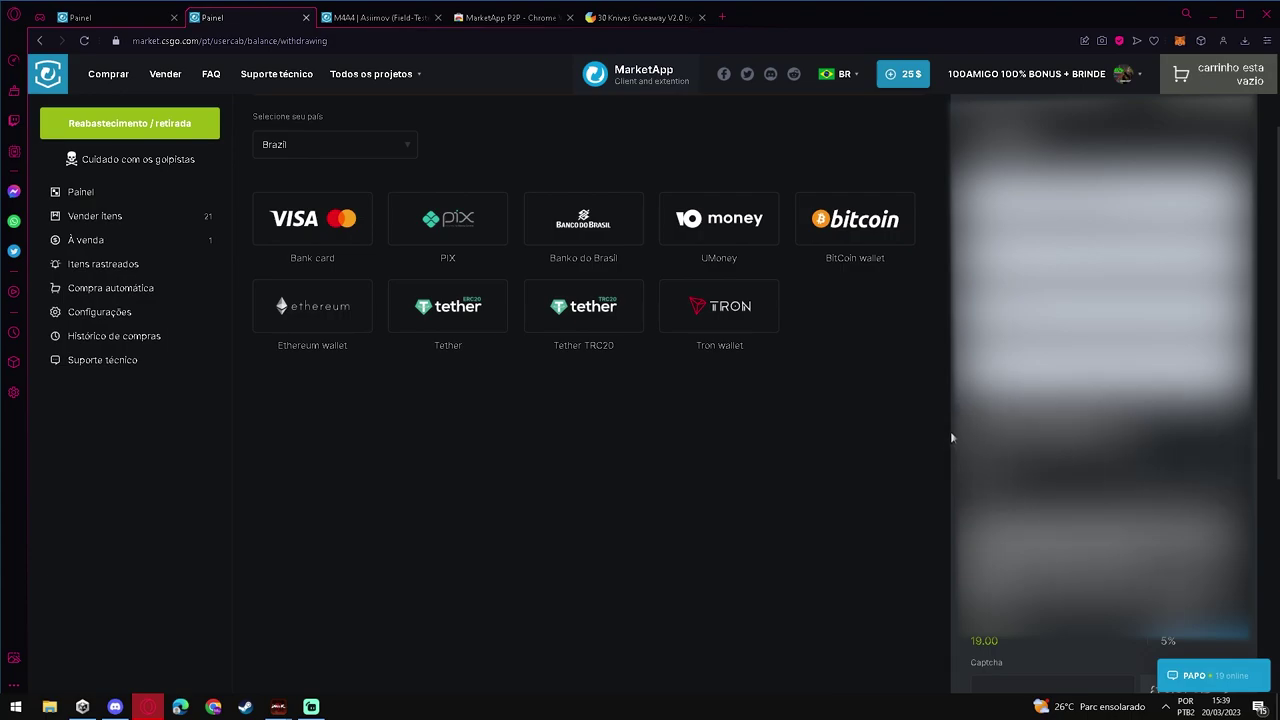
pyautogui.scroll(1, 951, 437)
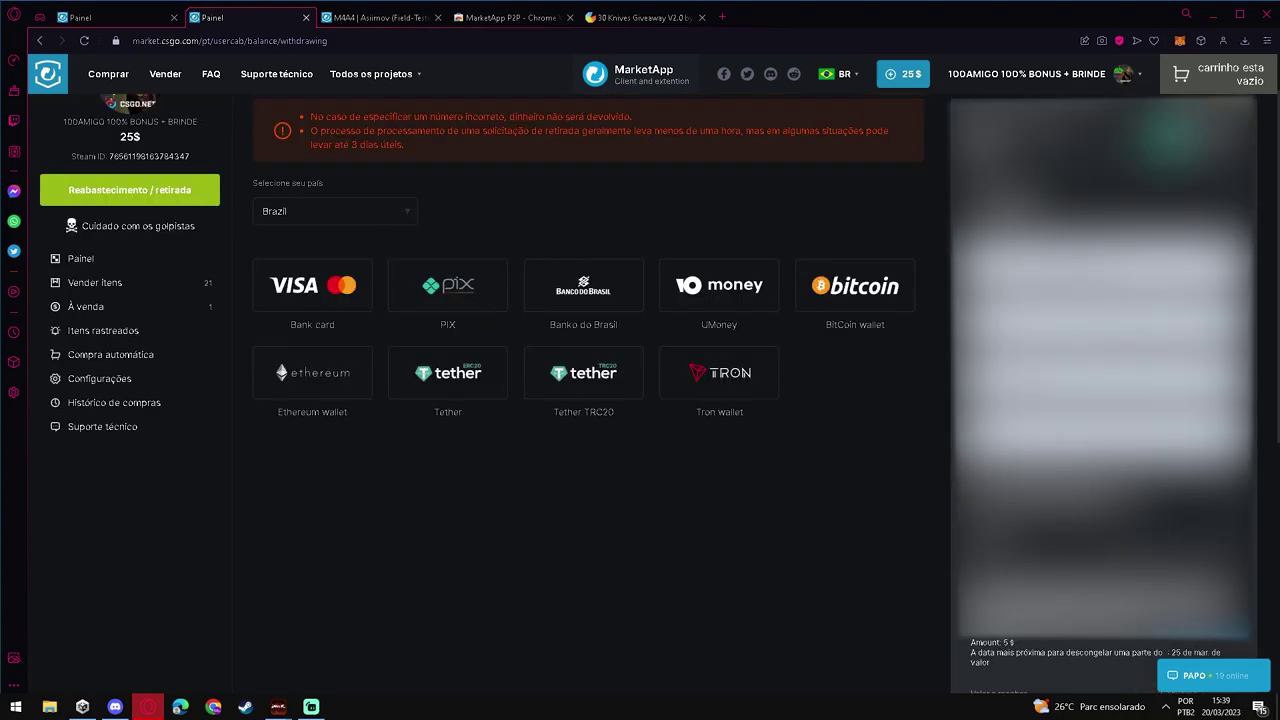
pyautogui.scroll(-3, 950, 435)
pyautogui.scroll(1, 945, 429)
pyautogui.scroll(2, 794, 366)
pyautogui.scroll(1, 879, 450)
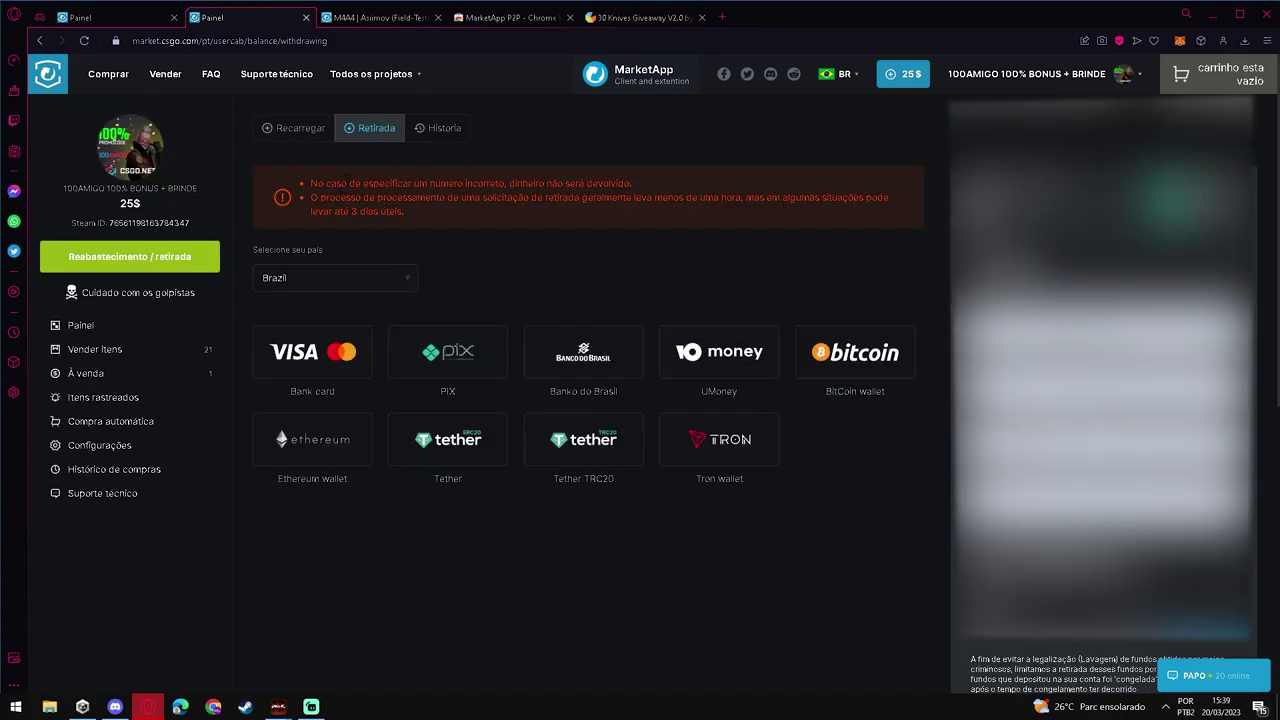
# Reload the withdrawal page and select PIX as the withdrawal method again
pyautogui.rightClick(500, 166)
pyautogui.click(540, 209)
pyautogui.click(470, 344)
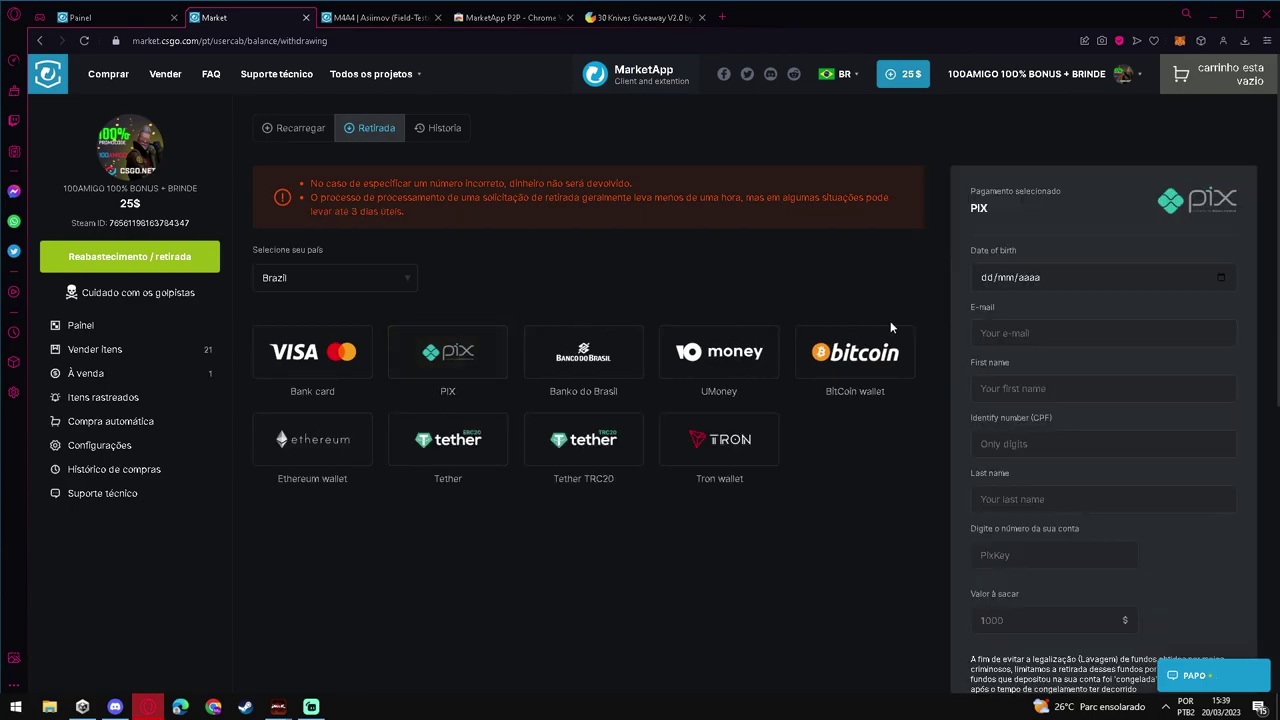
# Fill in the PIX withdrawal form with the account holder's details, confirm the data's accuracy, and review the form
pyautogui.scroll(-1, 890, 327)
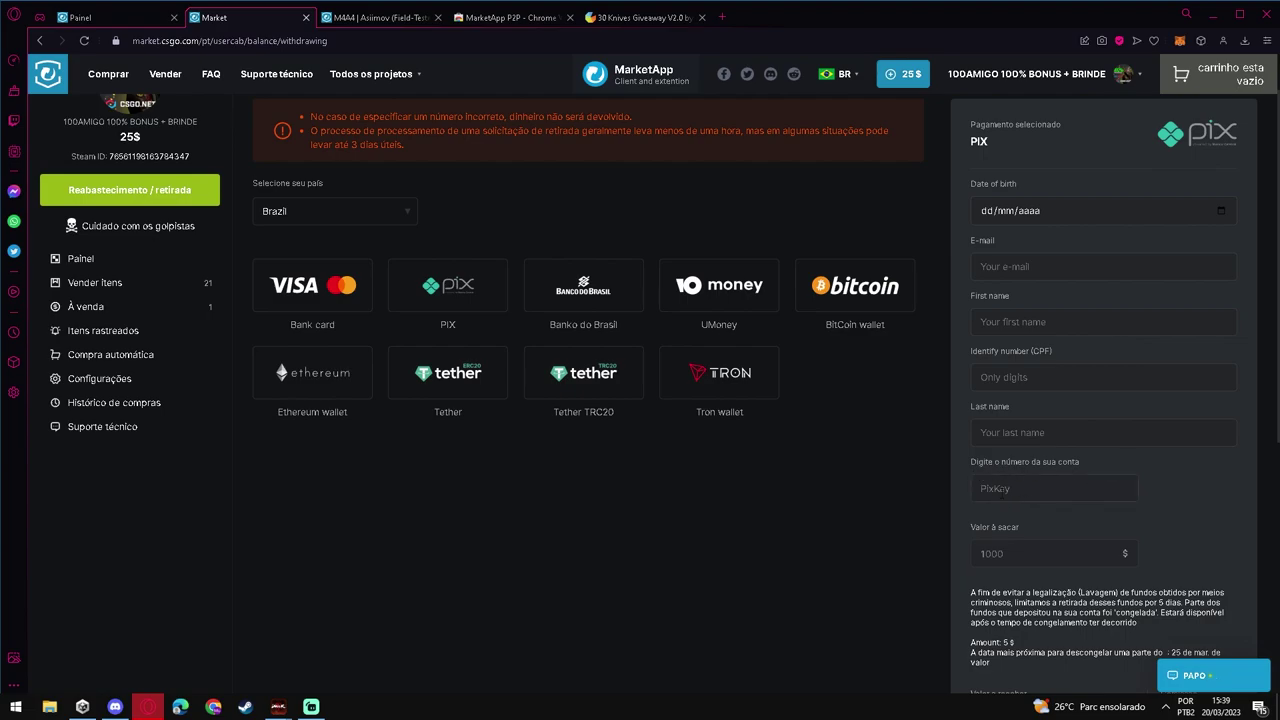
pyautogui.click(985, 211)
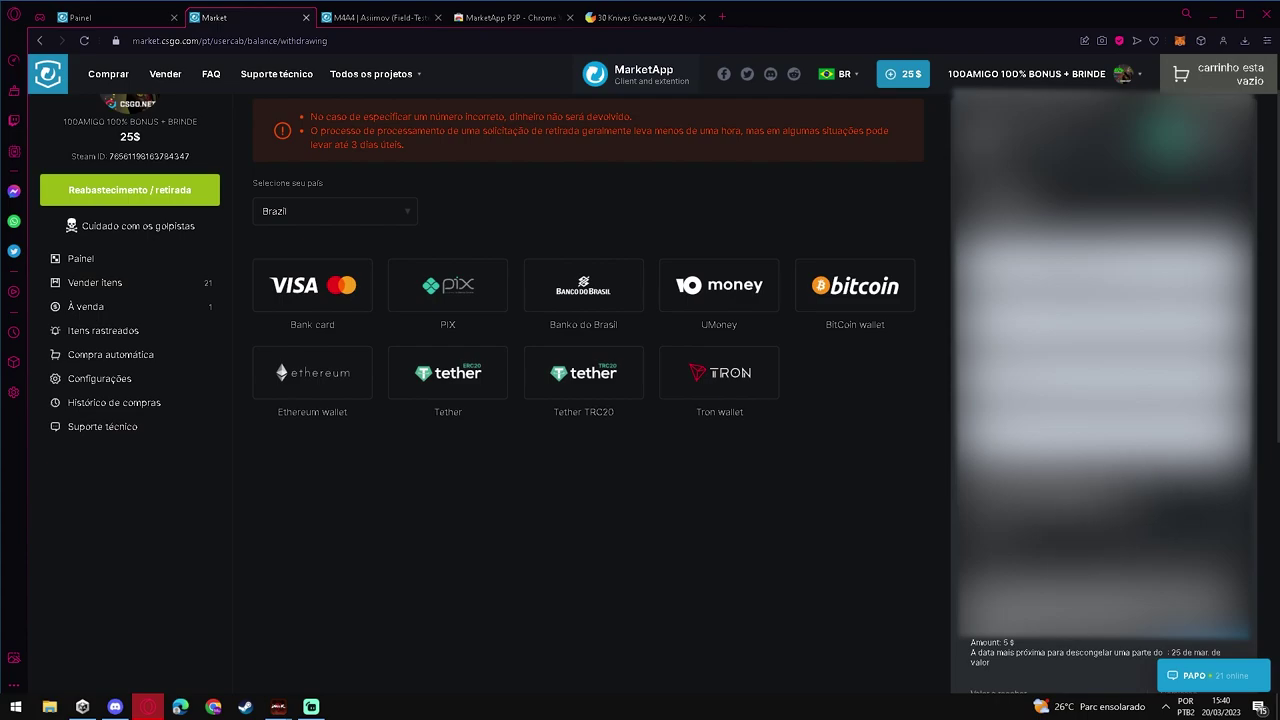
pyautogui.scroll(-3, 914, 548)
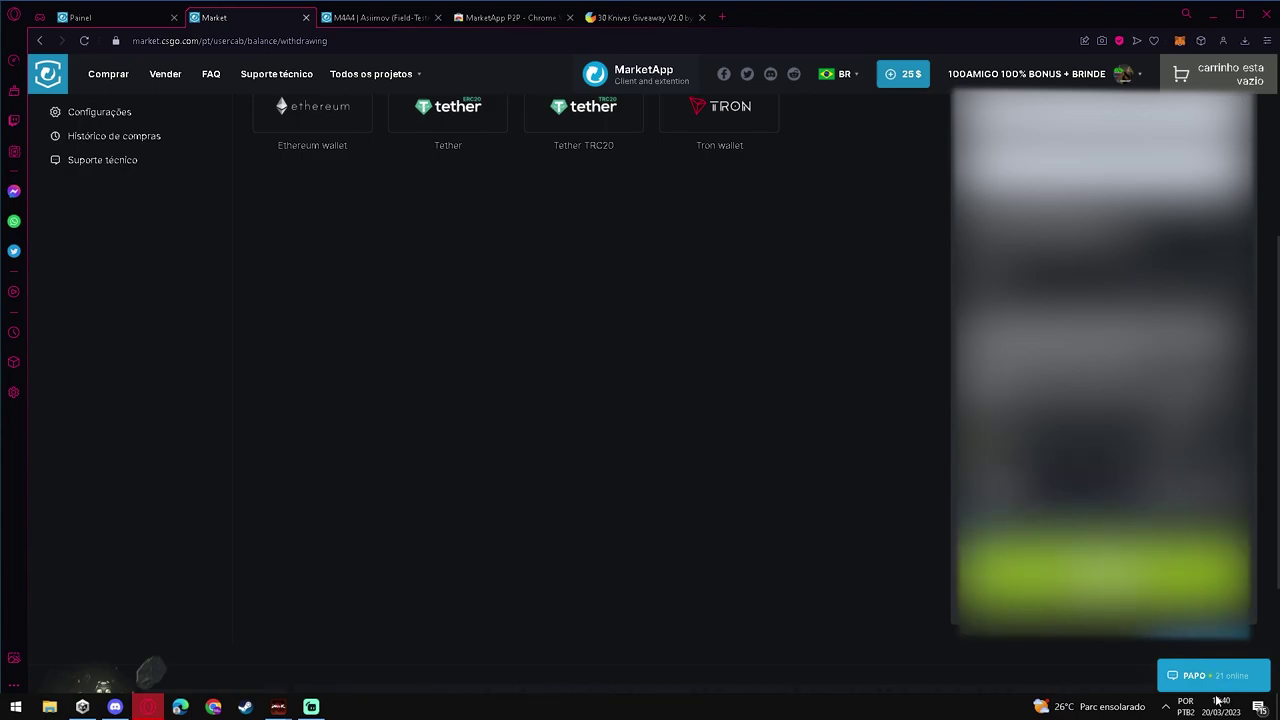
pyautogui.scroll(4, 920, 457)
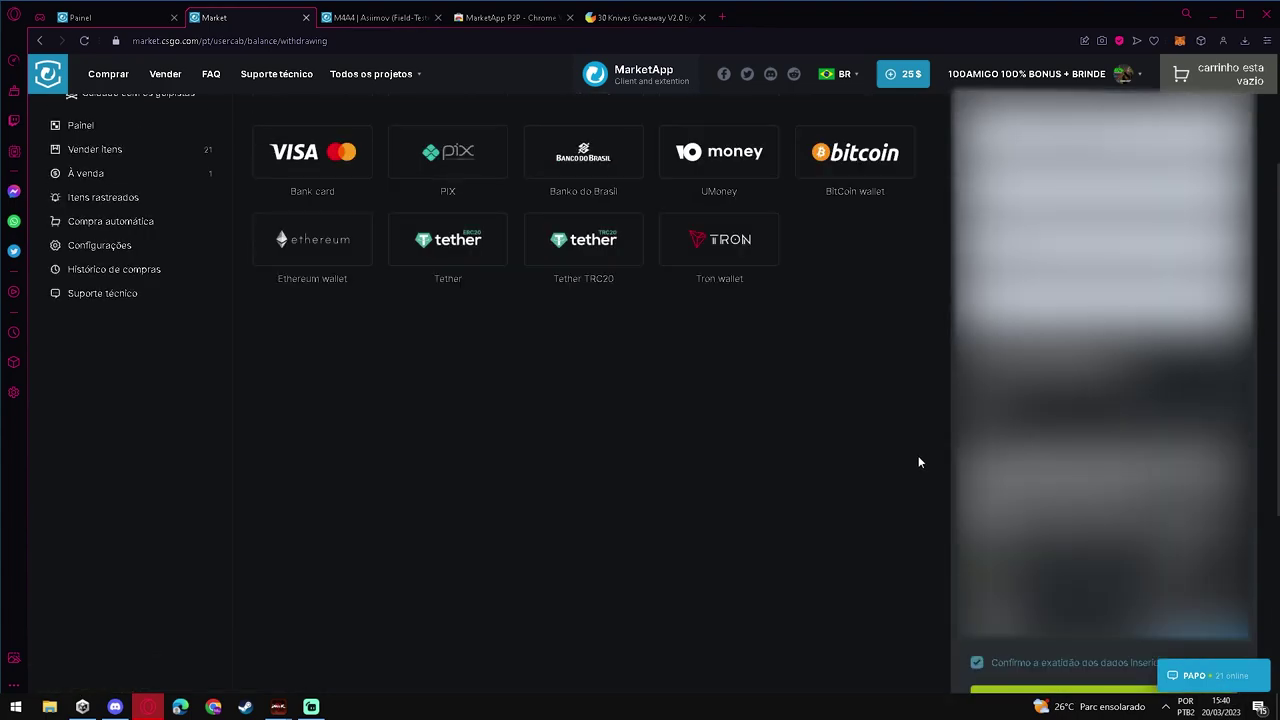
# Review the completed PIX withdrawal form through to its end and submit the withdrawal request
pyautogui.scroll(-5, 936, 426)
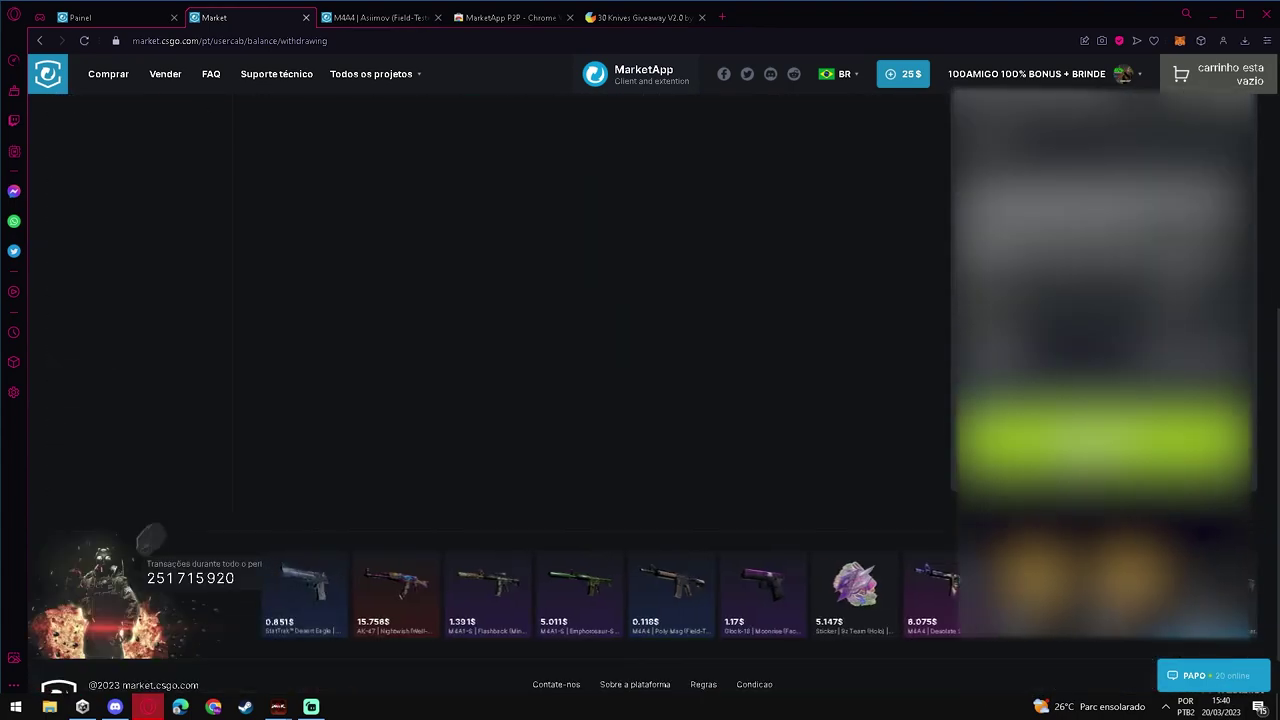
pyautogui.scroll(5, 936, 426)
pyautogui.scroll(-3, 590, 400)
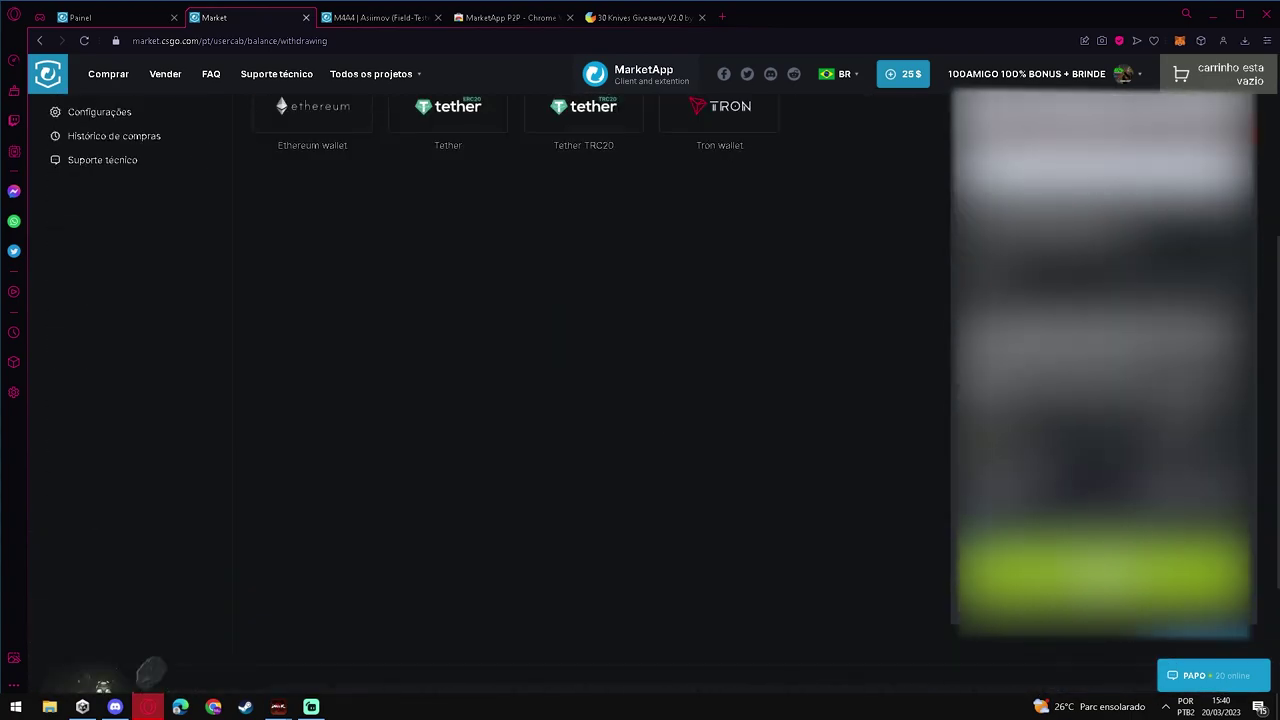
pyautogui.scroll(1, 1021, 349)
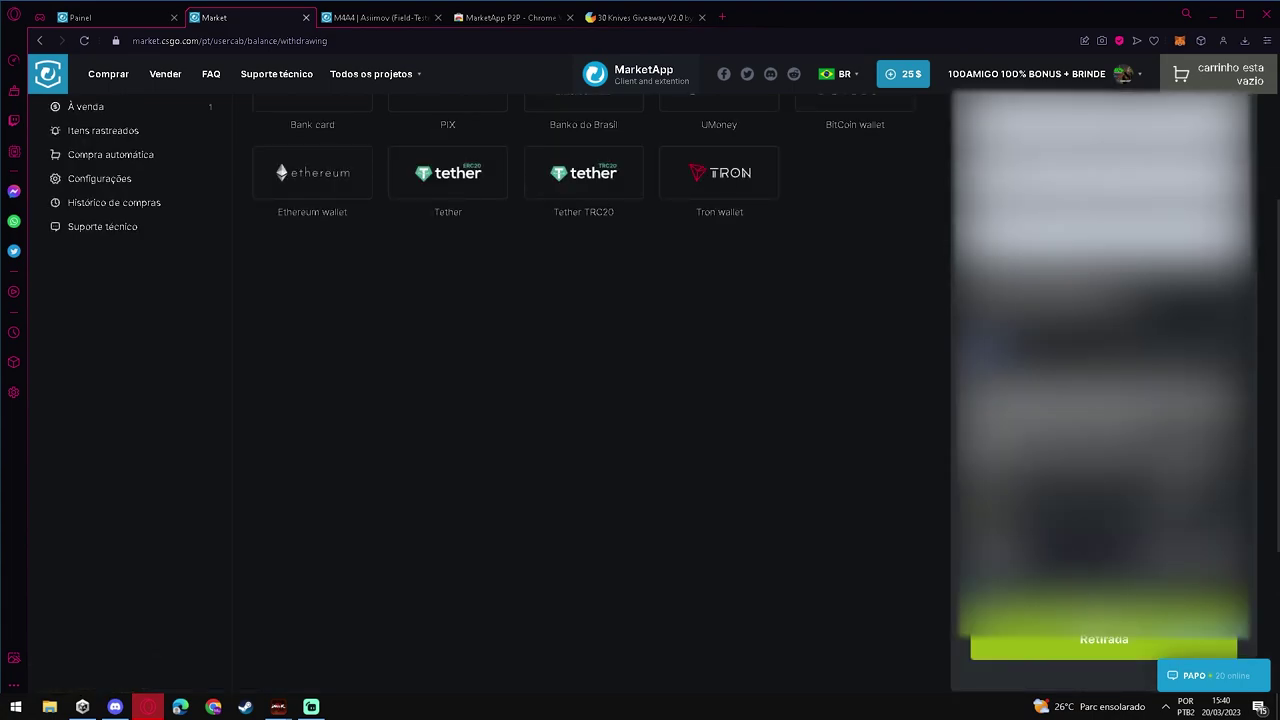
pyautogui.scroll(1, 600, 390)
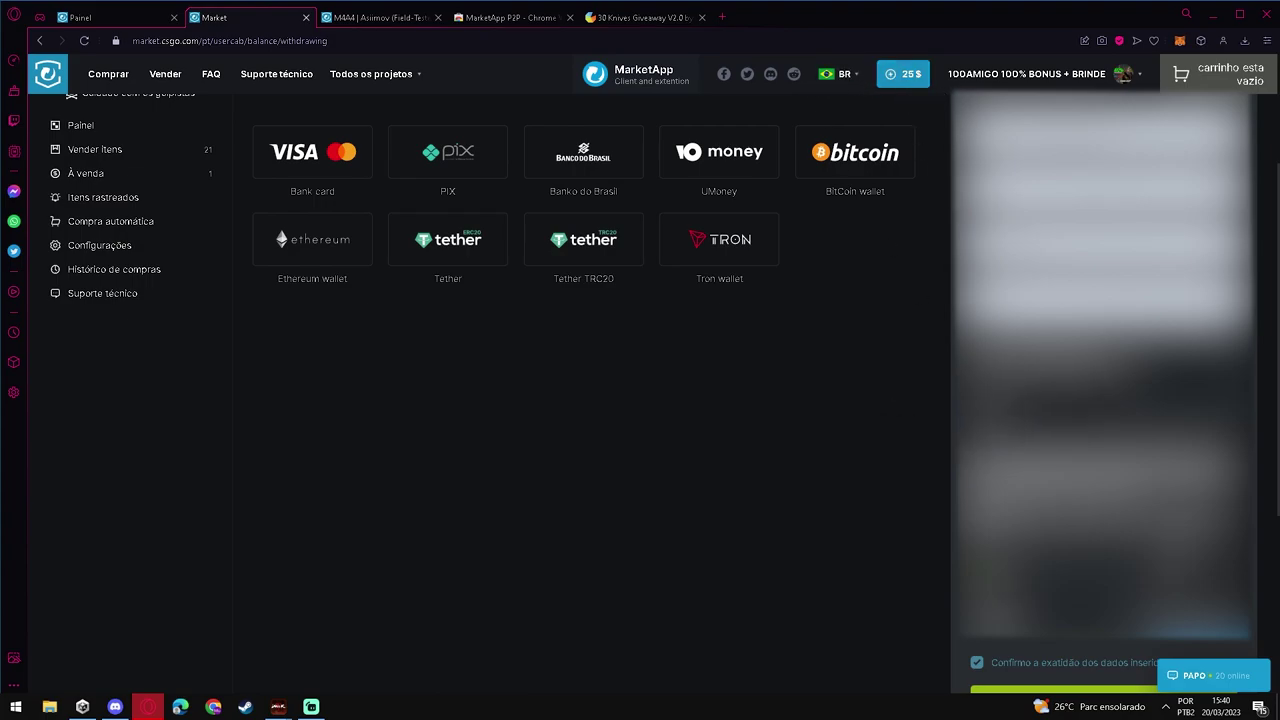
pyautogui.scroll(-2, 913, 400)
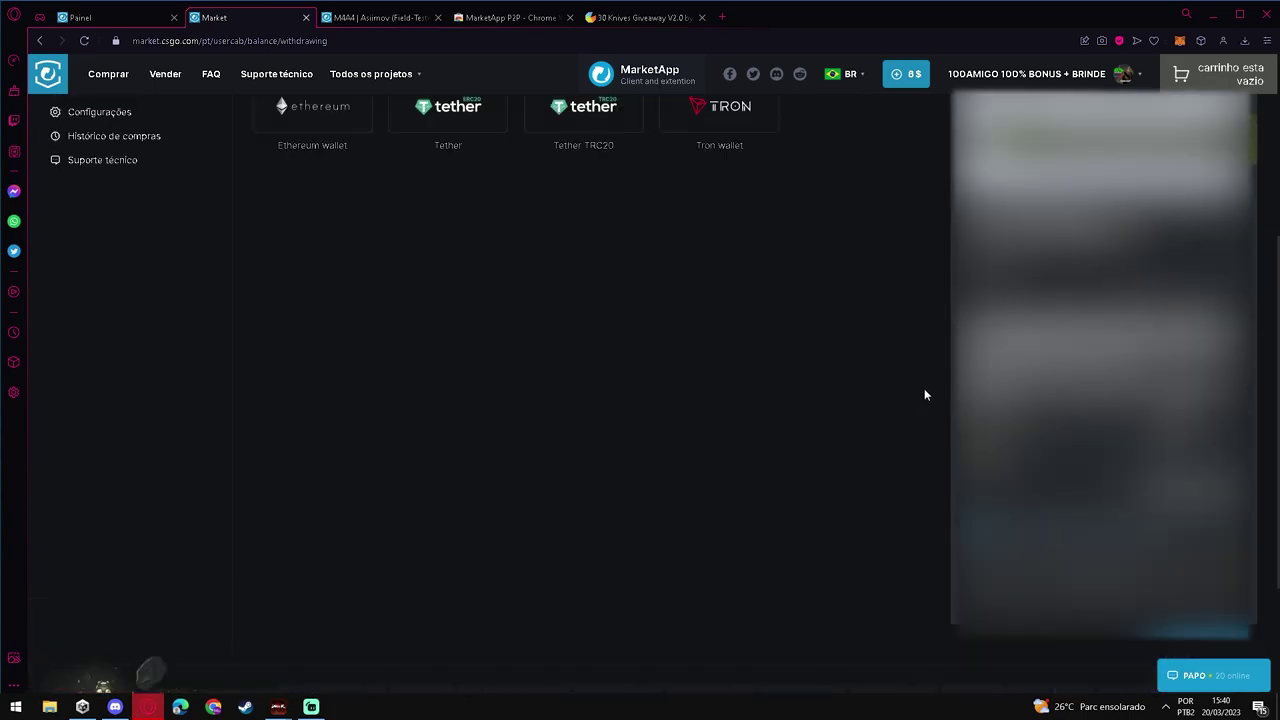
# Look over the withdrawal page and the PIX form to check the submitted request
pyautogui.scroll(2, 920, 393)
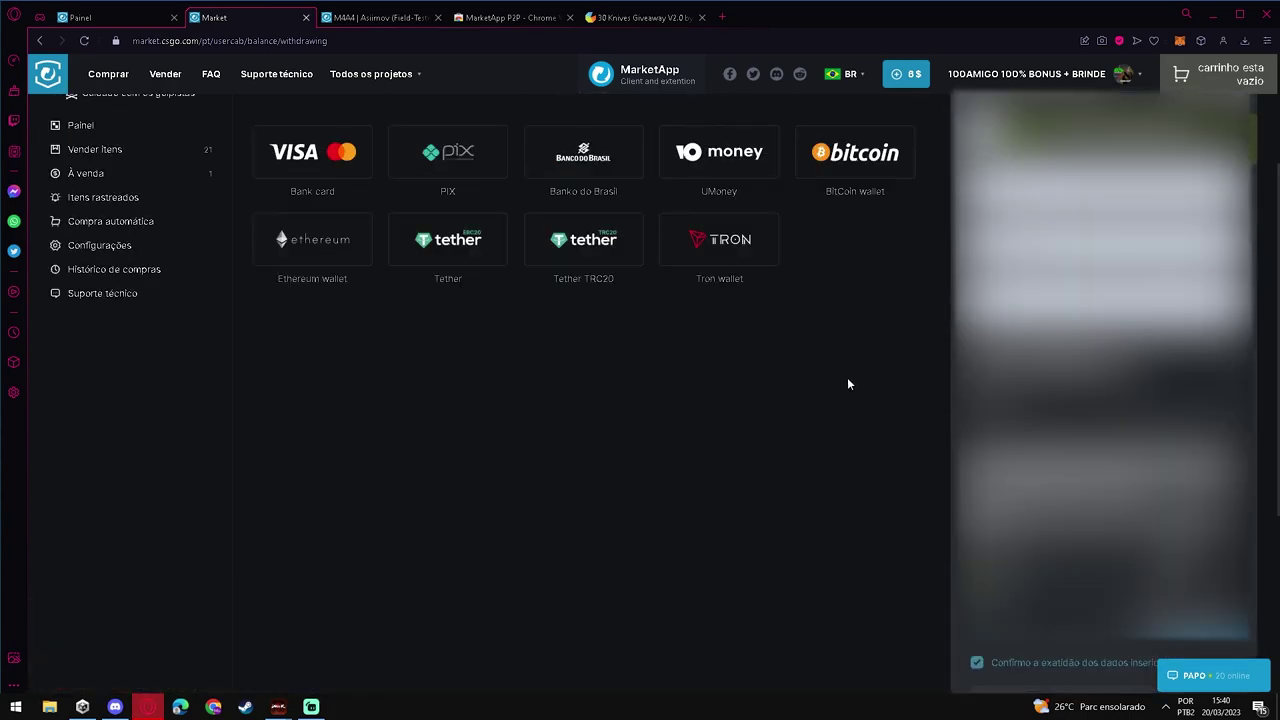
pyautogui.scroll(2, 822, 370)
pyautogui.scroll(-5, 821, 372)
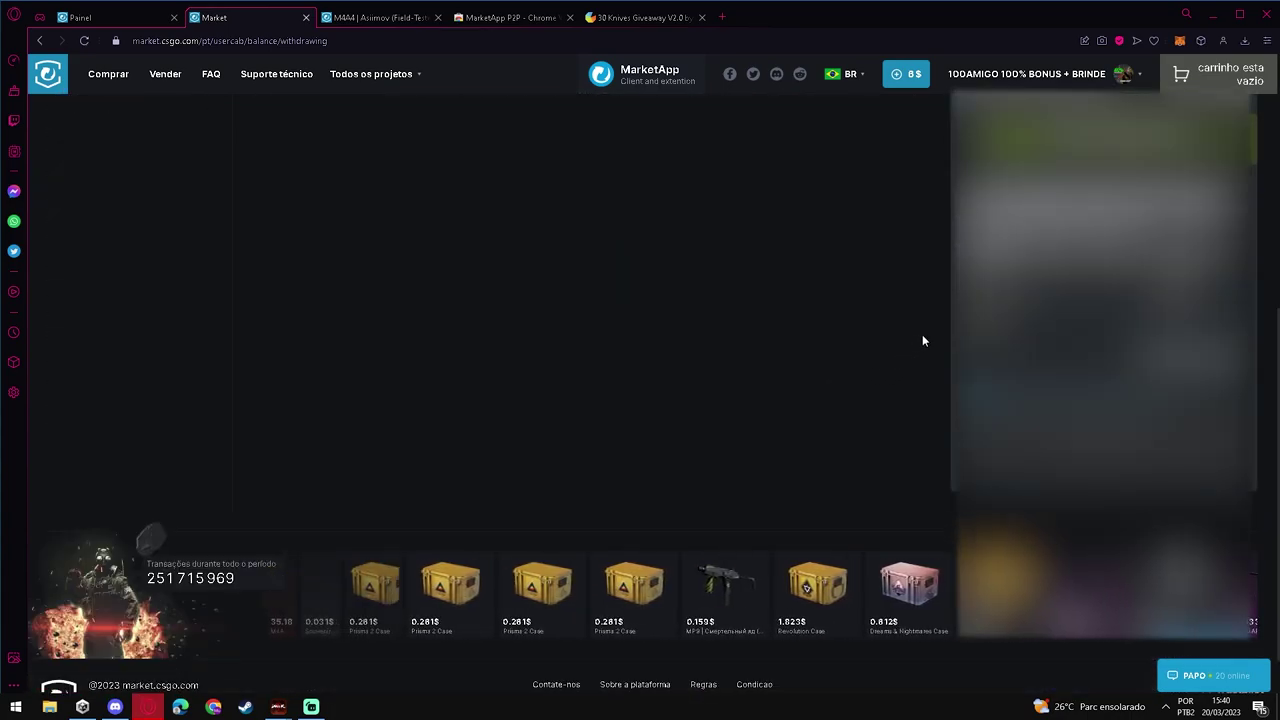
pyautogui.scroll(5, 922, 340)
pyautogui.scroll(-3, 938, 322)
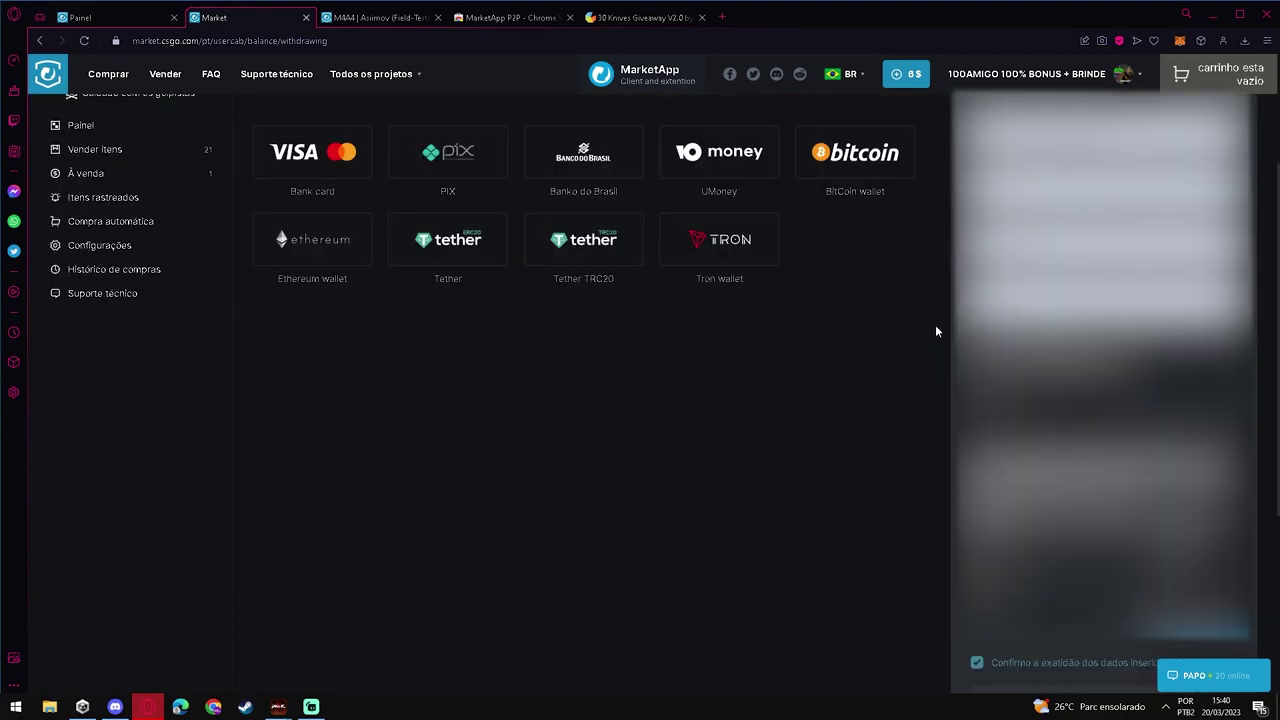
pyautogui.scroll(-1, 935, 331)
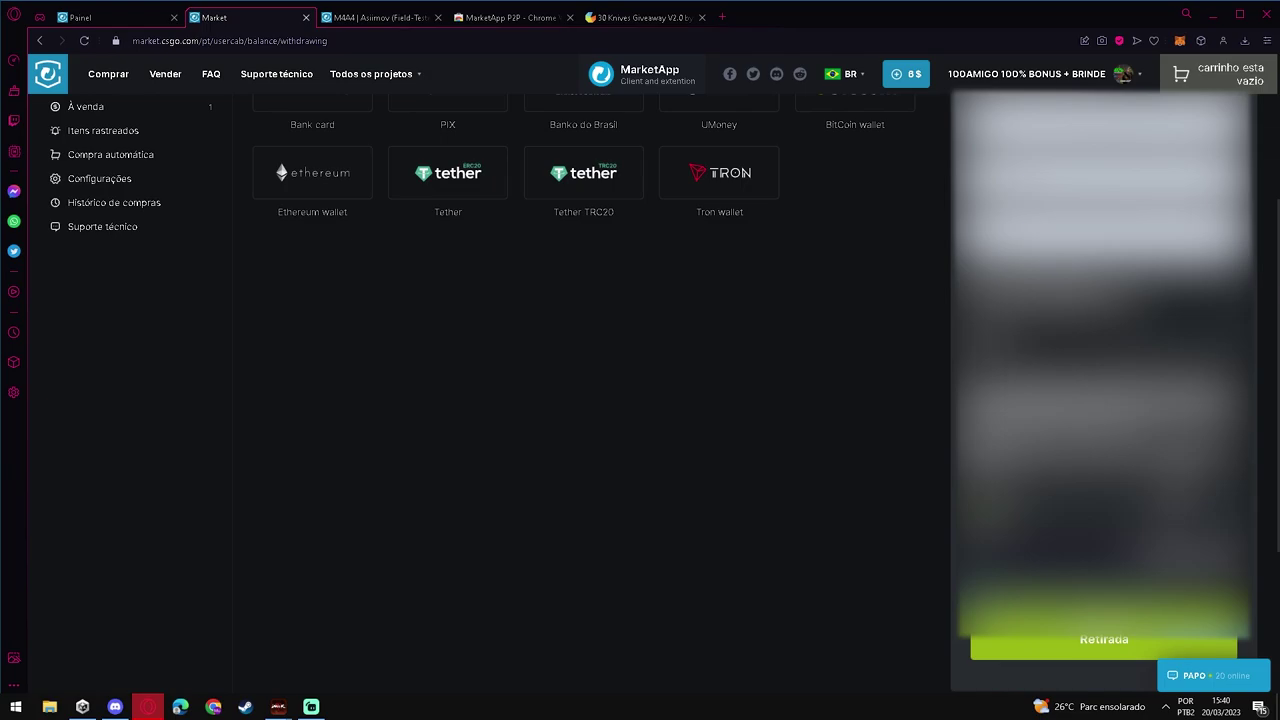
pyautogui.scroll(4, 745, 375)
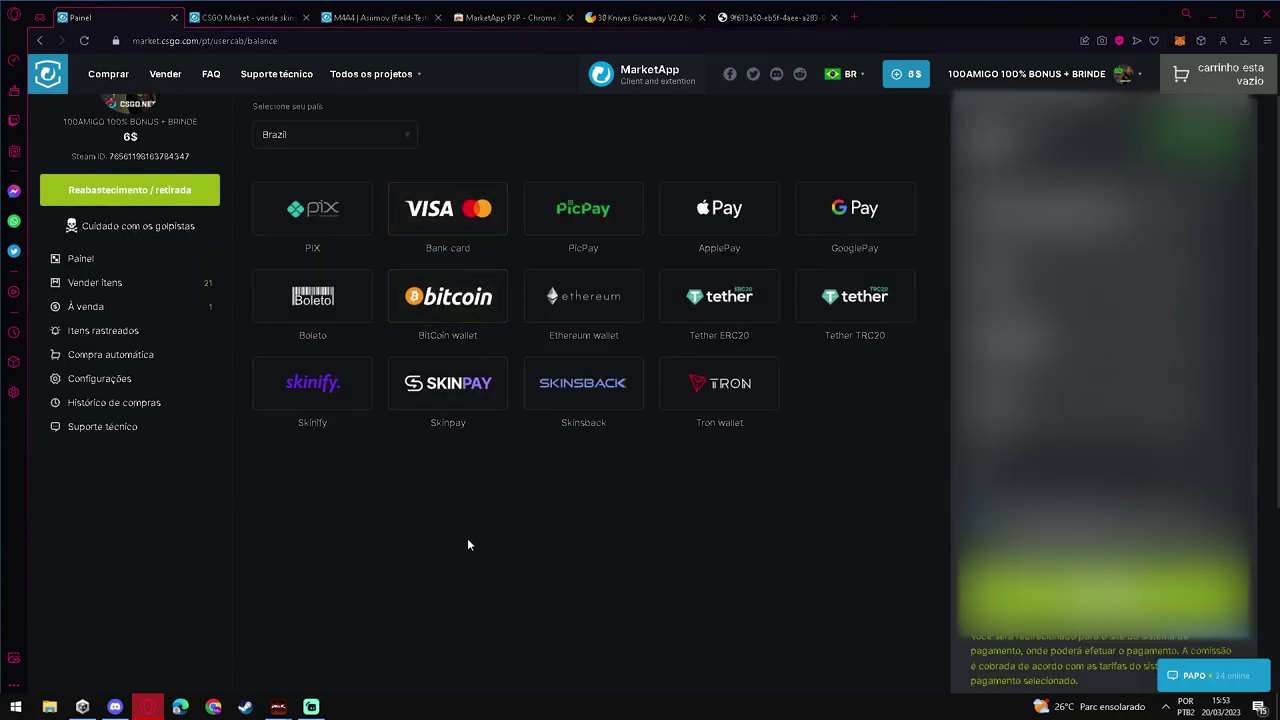
# Examine the balance history's withdrawal statuses and compare them with the bank app screenshot of the PIX transfers
pyautogui.scroll(1, 455, 520)
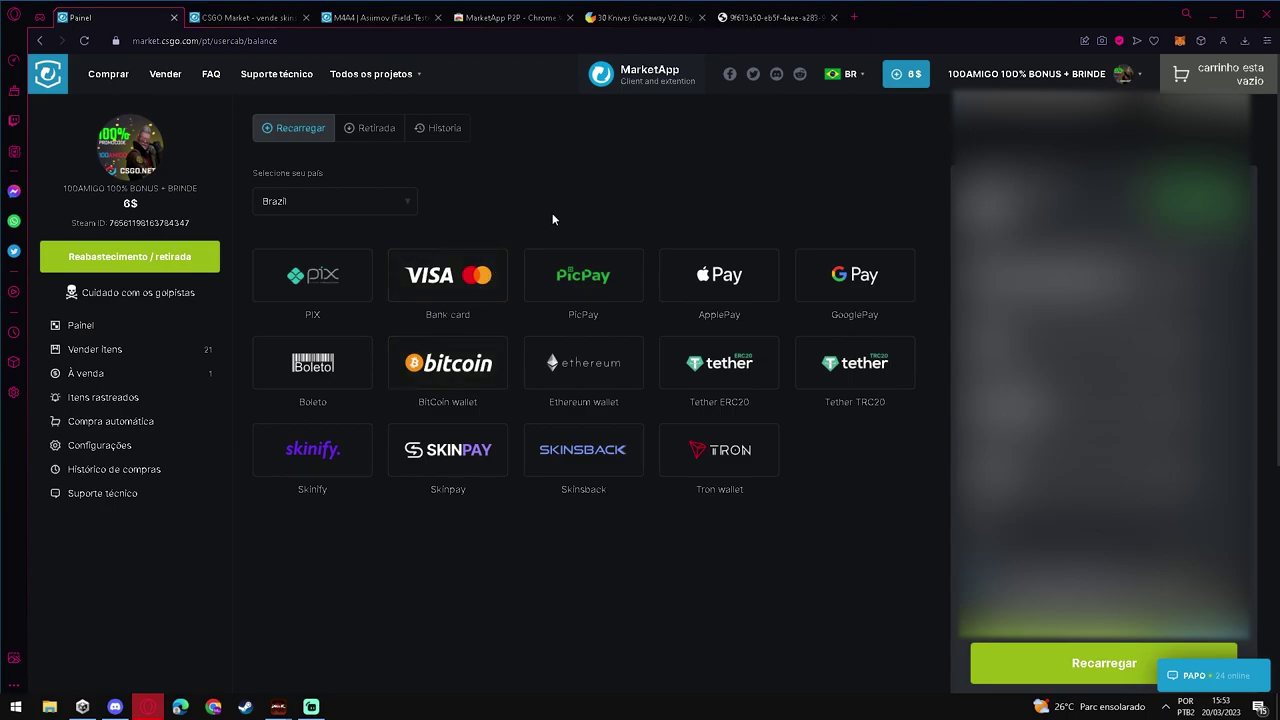
pyautogui.click(436, 128)
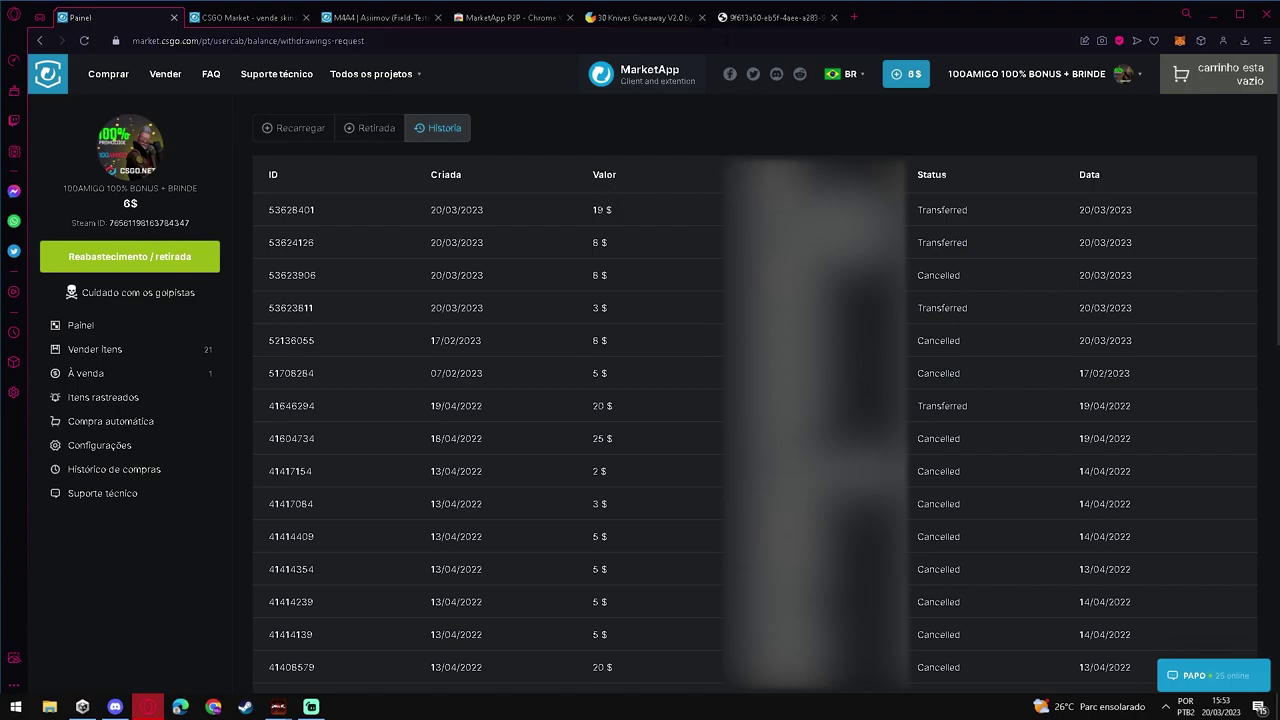
pyautogui.hotkey('ctrl', '9')
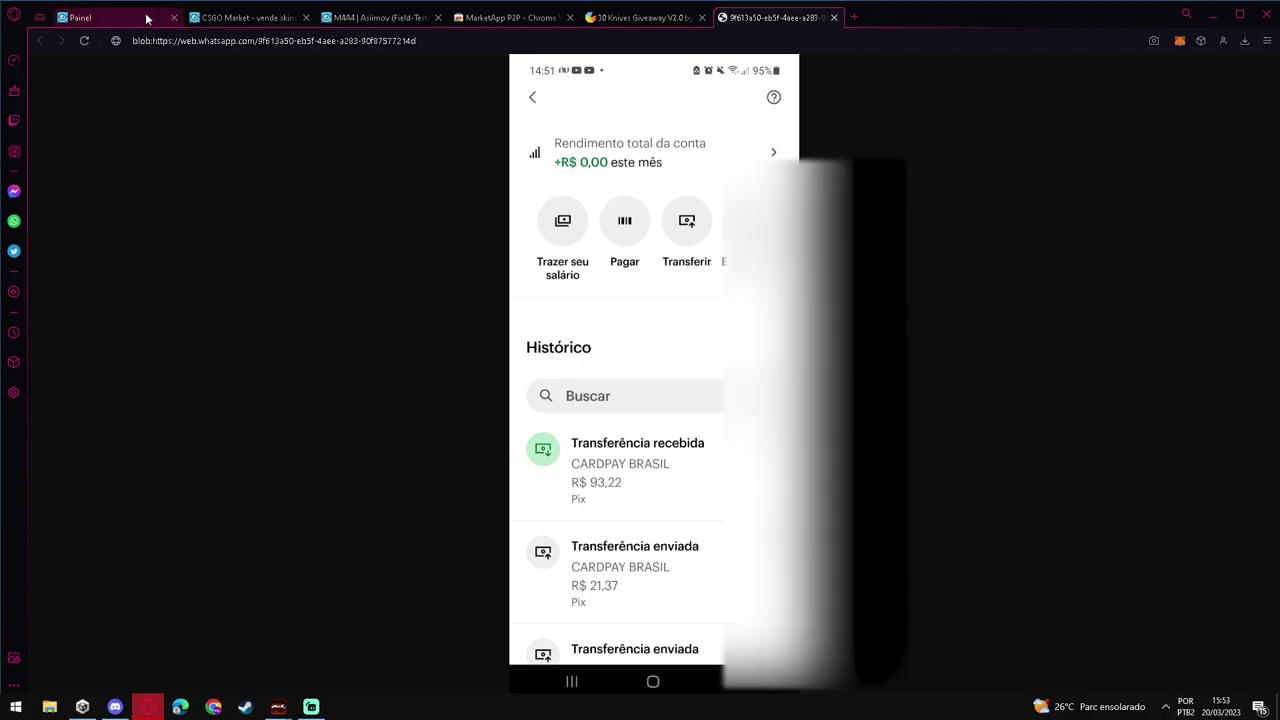
pyautogui.click(146, 18)
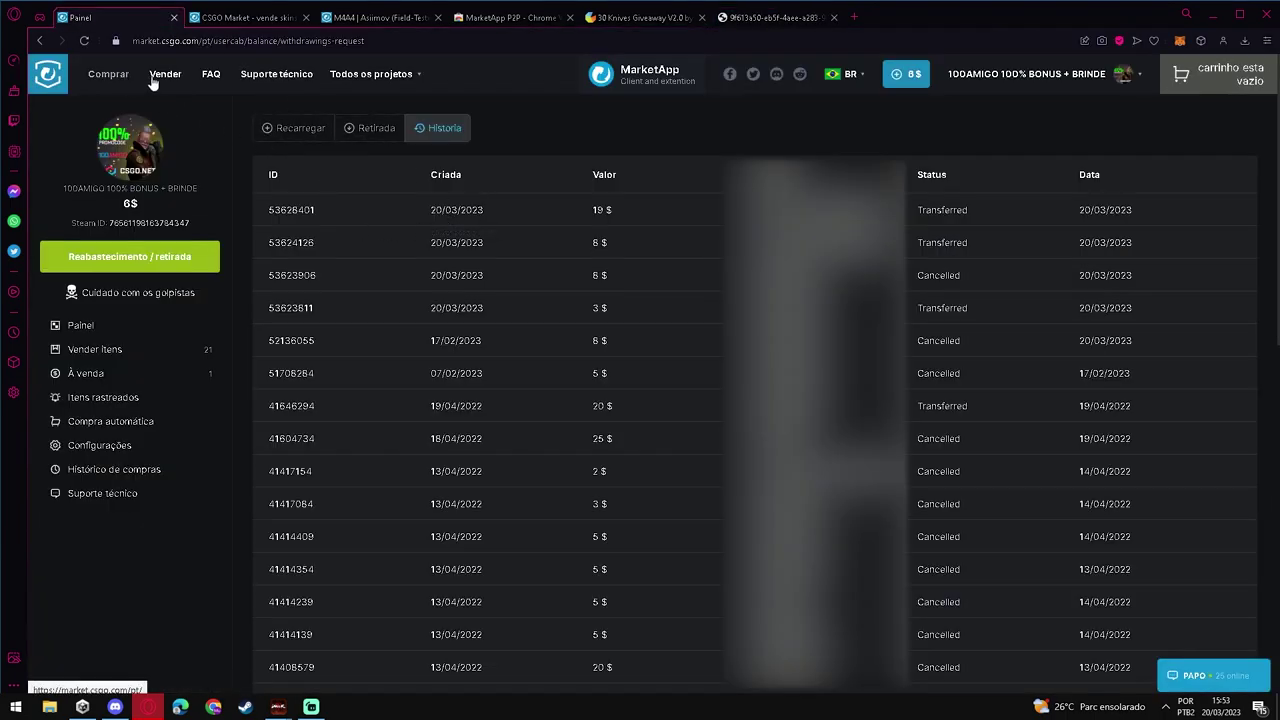
# Filter the items offered for purchase to prices from 5 to 6 and browse the matching skins and stickers
pyautogui.click(108, 74)
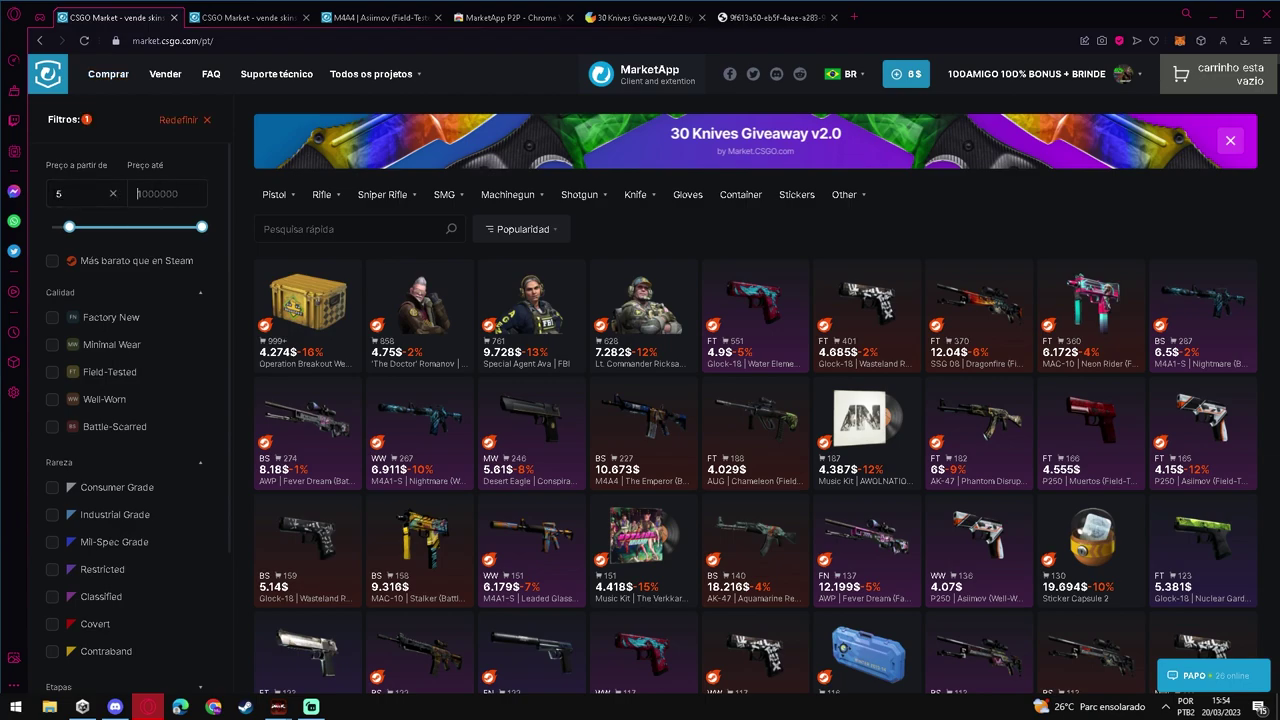
pyautogui.write('6')
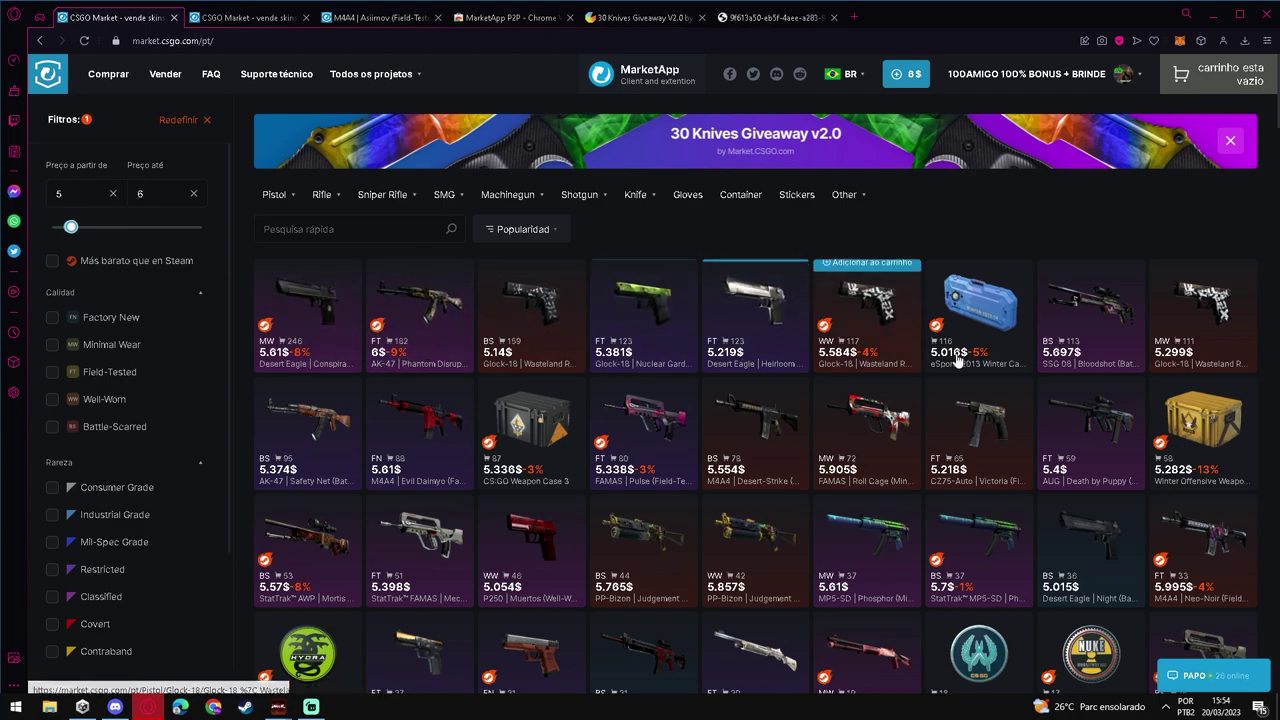
pyautogui.scroll(-1, 968, 398)
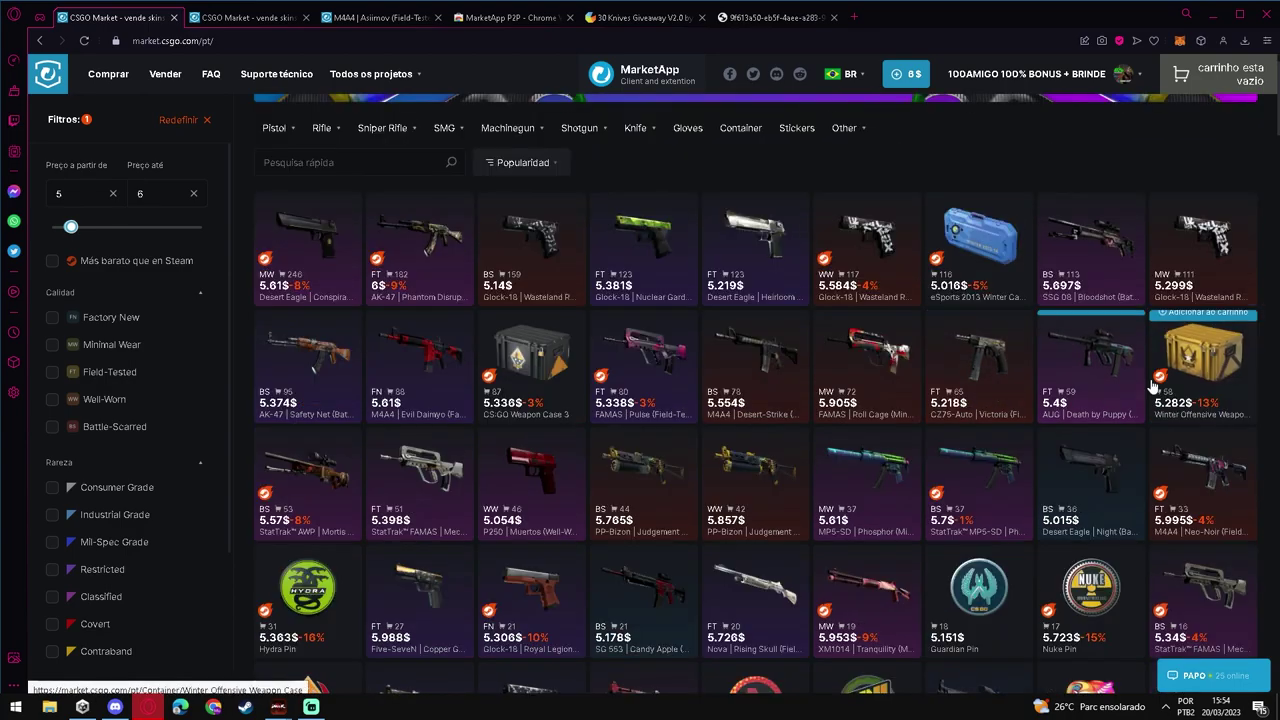
pyautogui.scroll(-5, 686, 503)
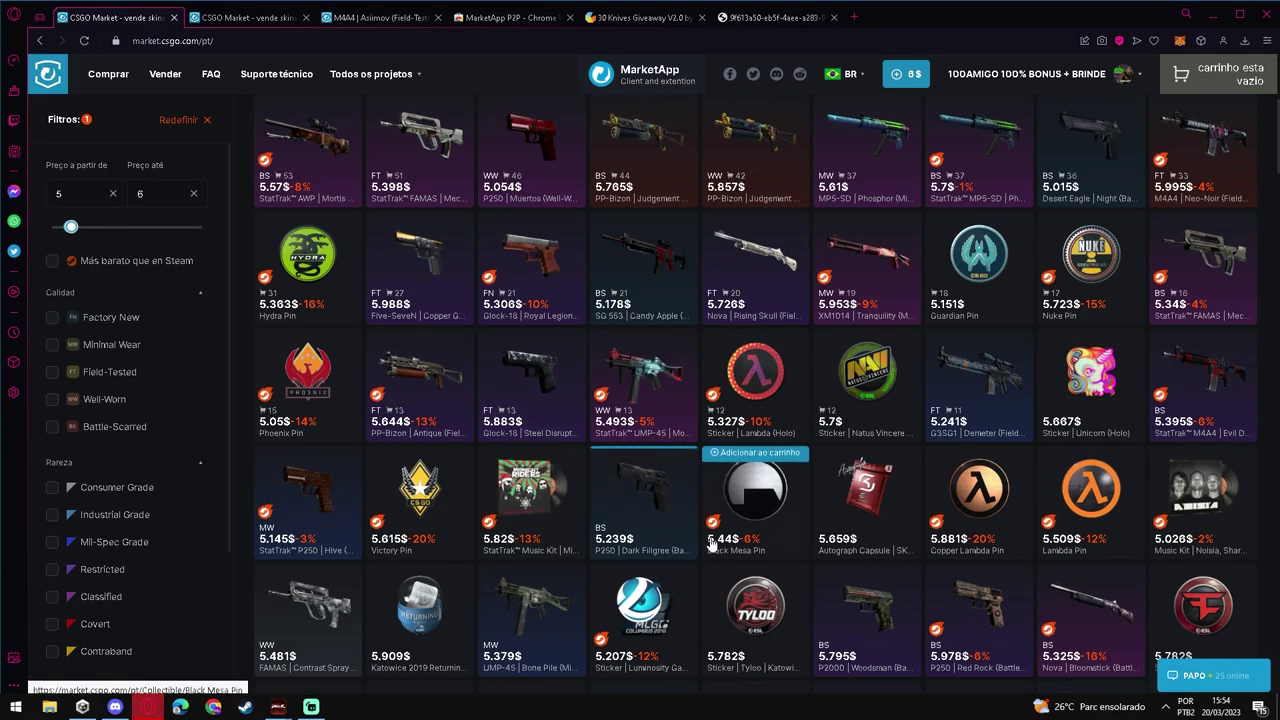
pyautogui.scroll(-5, 610, 500)
pyautogui.scroll(-15, 633, 525)
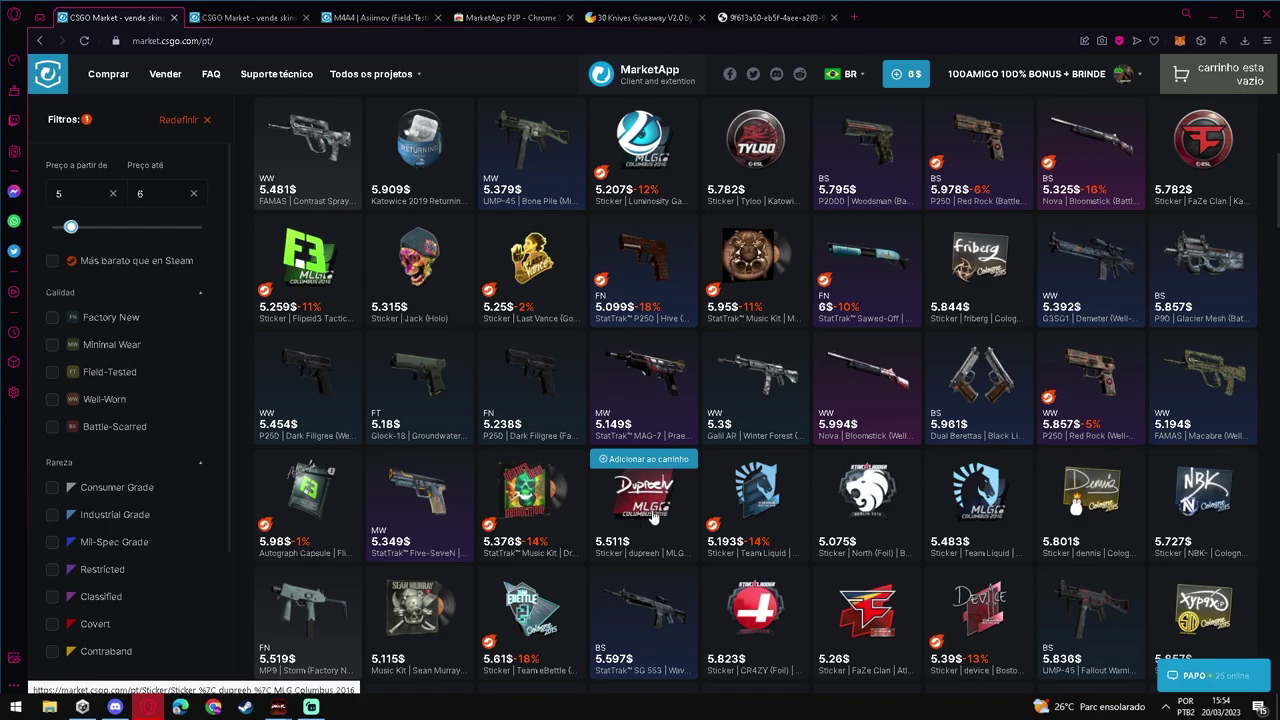